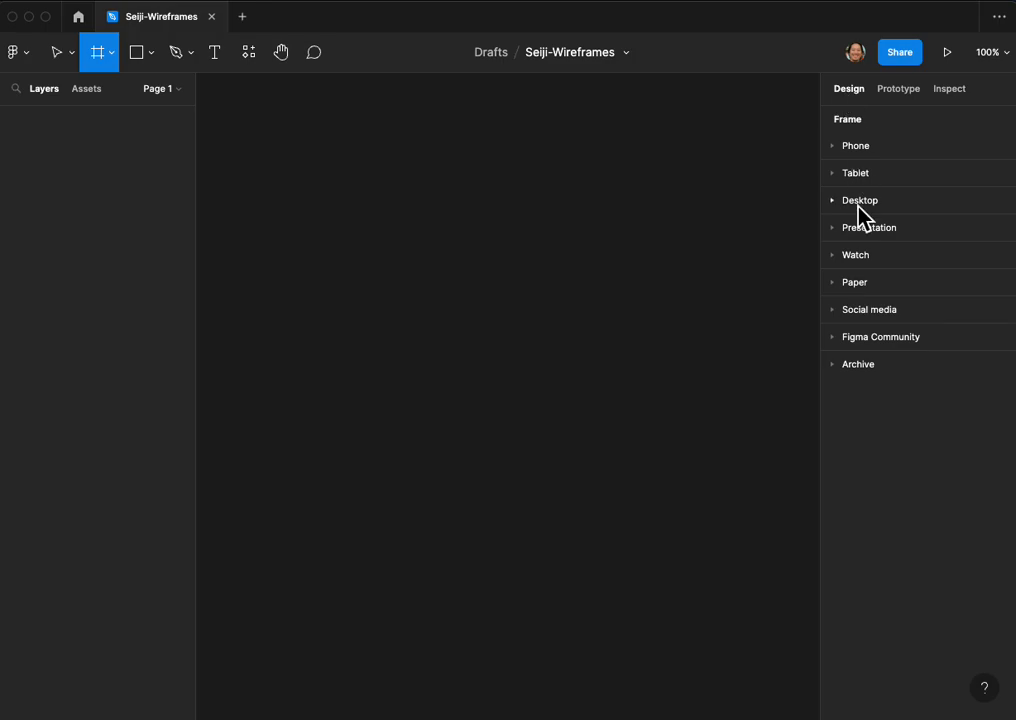
Step: Add an Apple Watch 45mm preset frame to the empty canvas
left_click(848, 256)
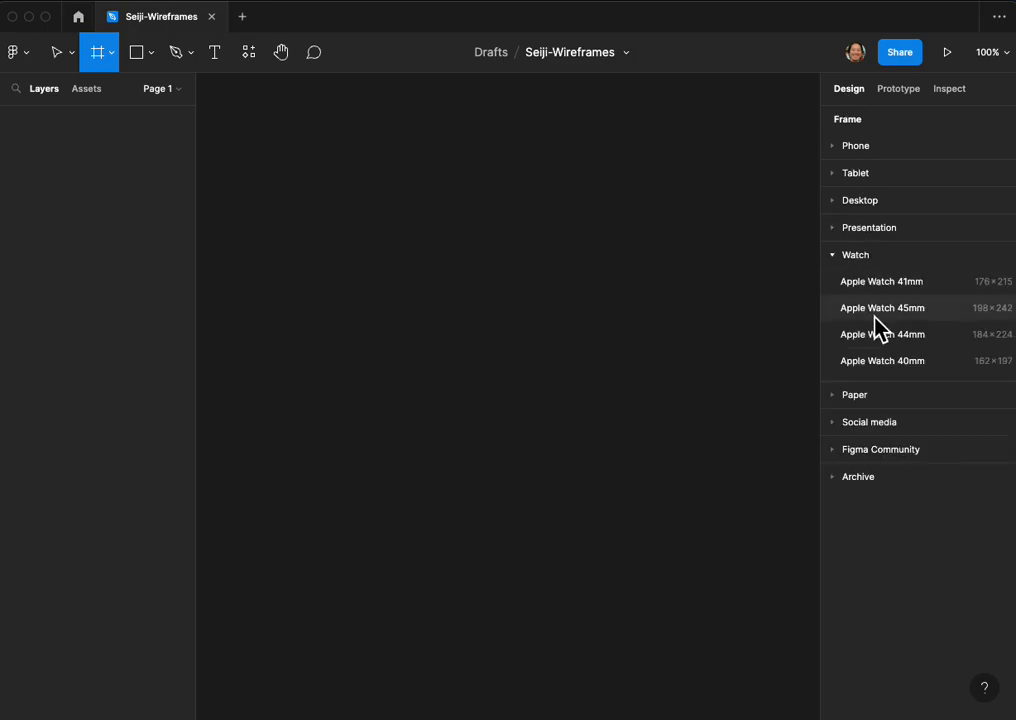
left_click(904, 316)
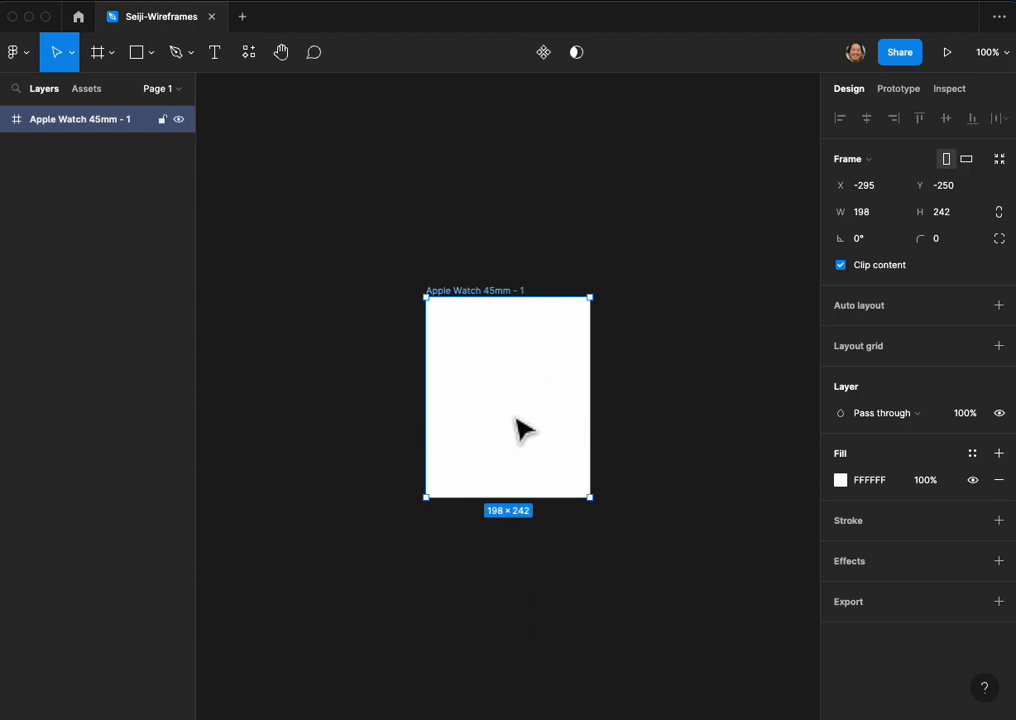
left_click(340, 386)
Step: Add a text layer reading "BUTTON" on the empty canvas beside the watch frame
left_click_drag(329, 386, 486, 384)
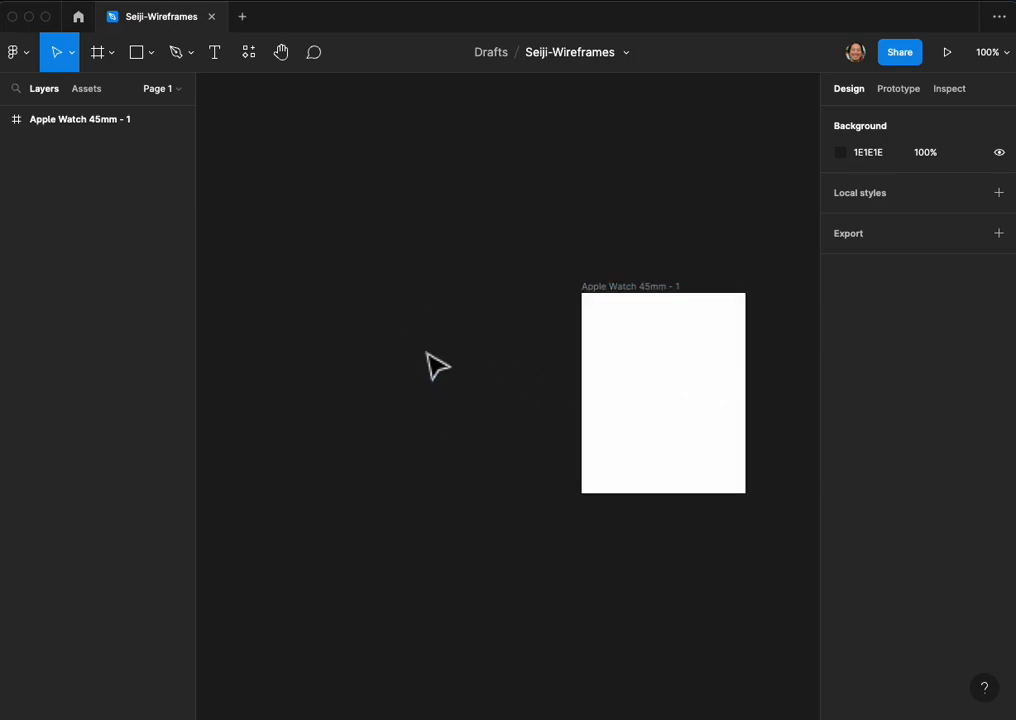
scroll(443, 382, "up", 5)
scroll(443, 382, "up", 1)
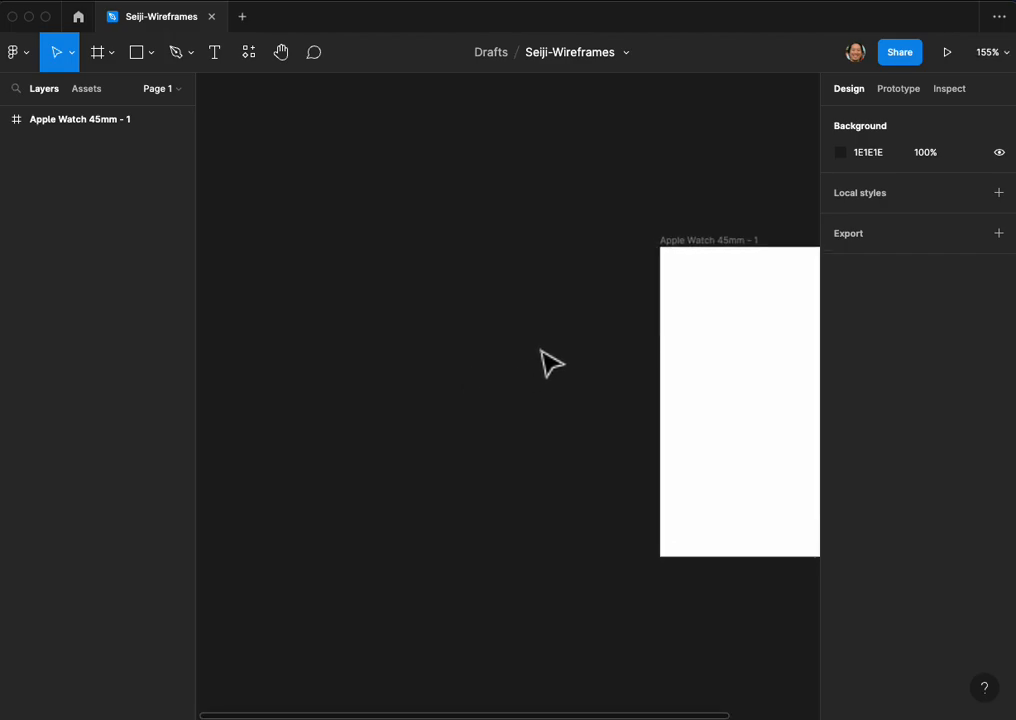
scroll(520, 352, "right", 2)
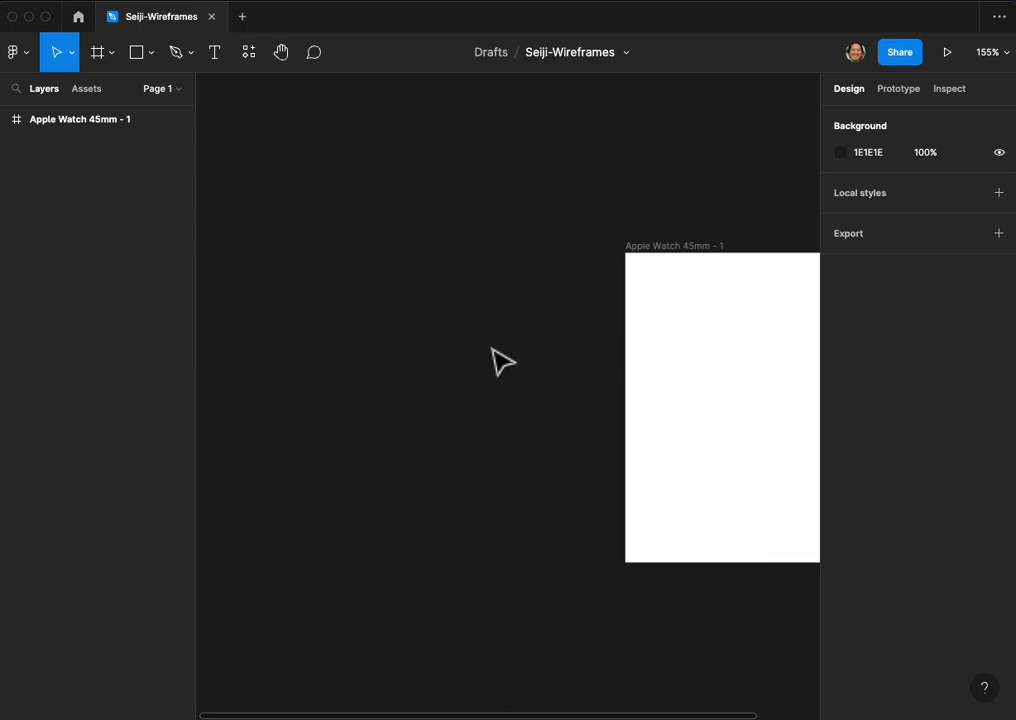
key("t")
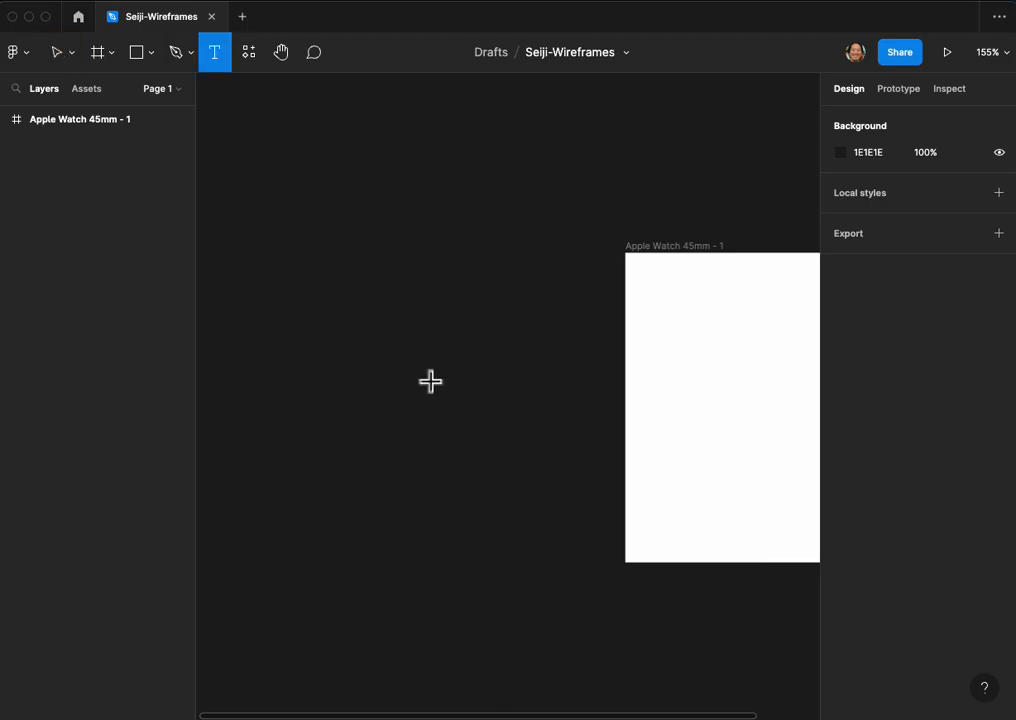
left_click(433, 382)
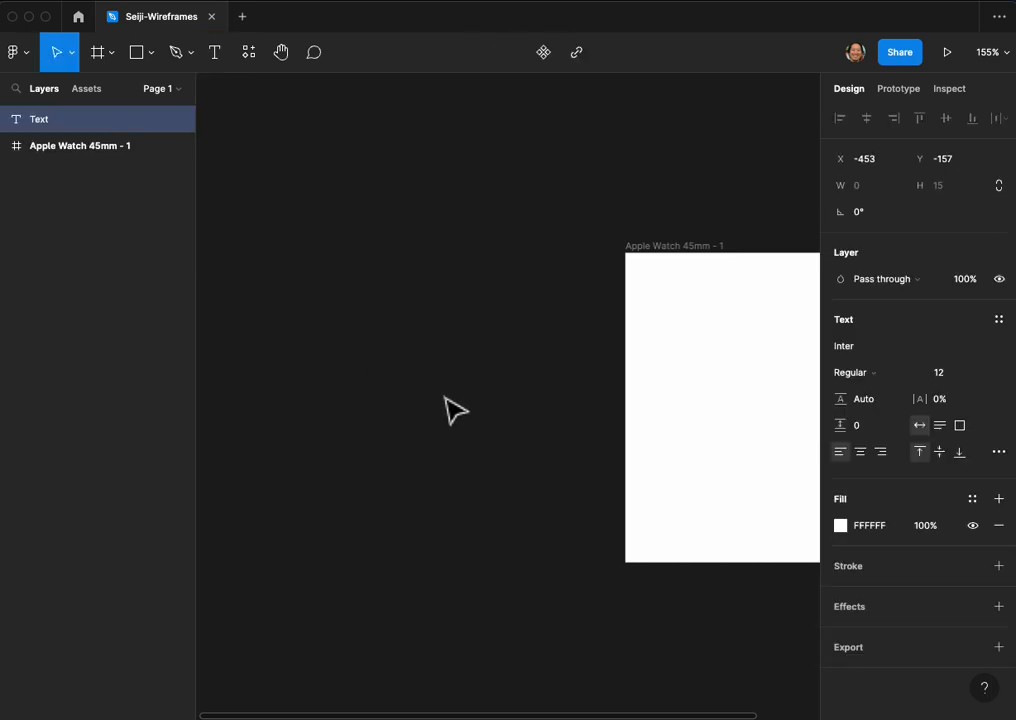
type("BUTTON")
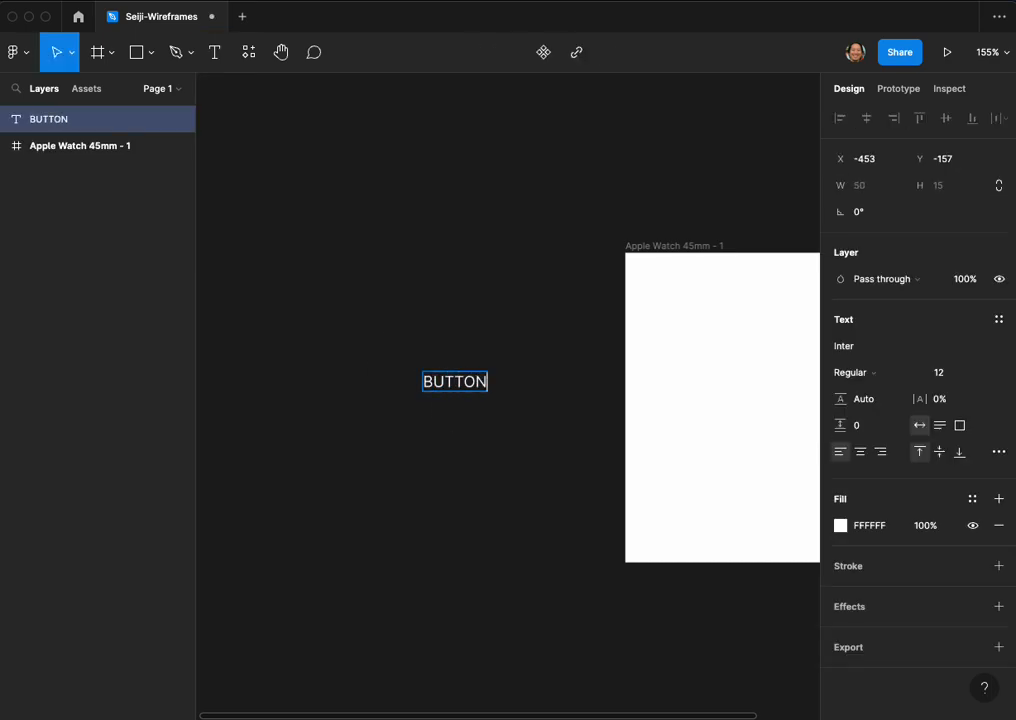
key("Escape")
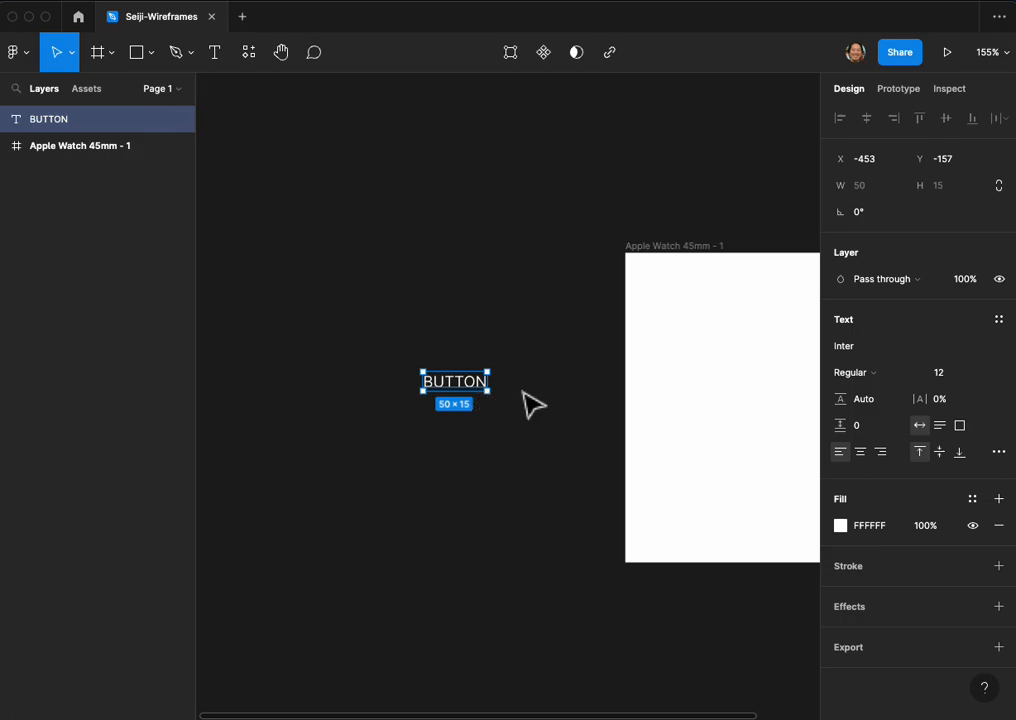
Step: Set the BUTTON text's font size to 16 and wrap it in an auto layout frame
left_click(980, 374)
left_click(980, 452)
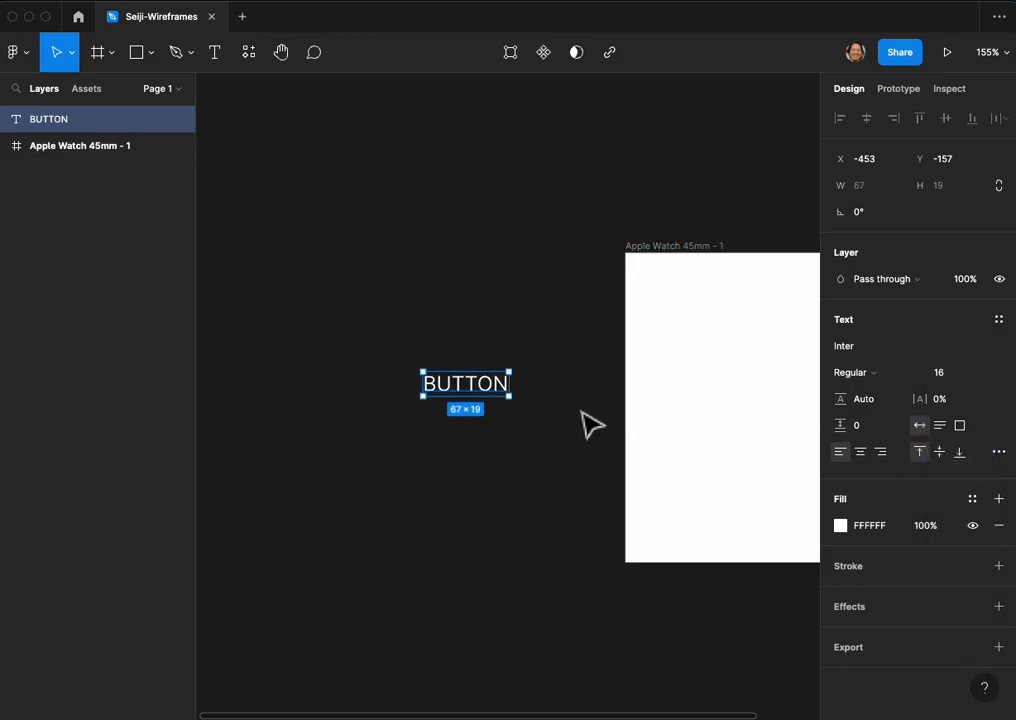
right_click(485, 396)
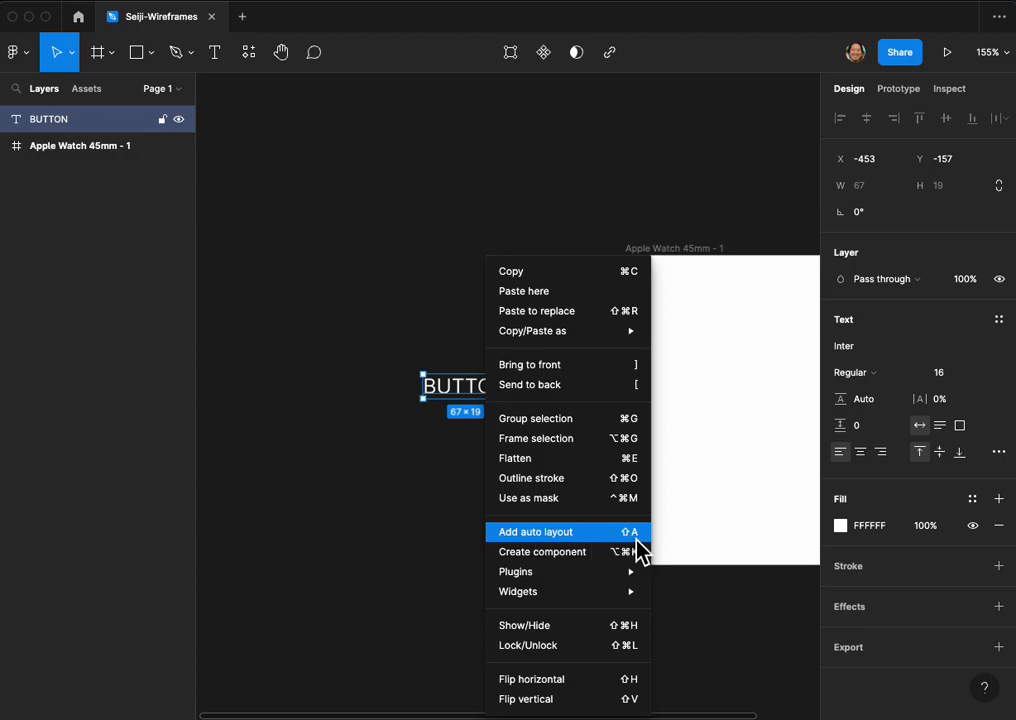
left_click(444, 478)
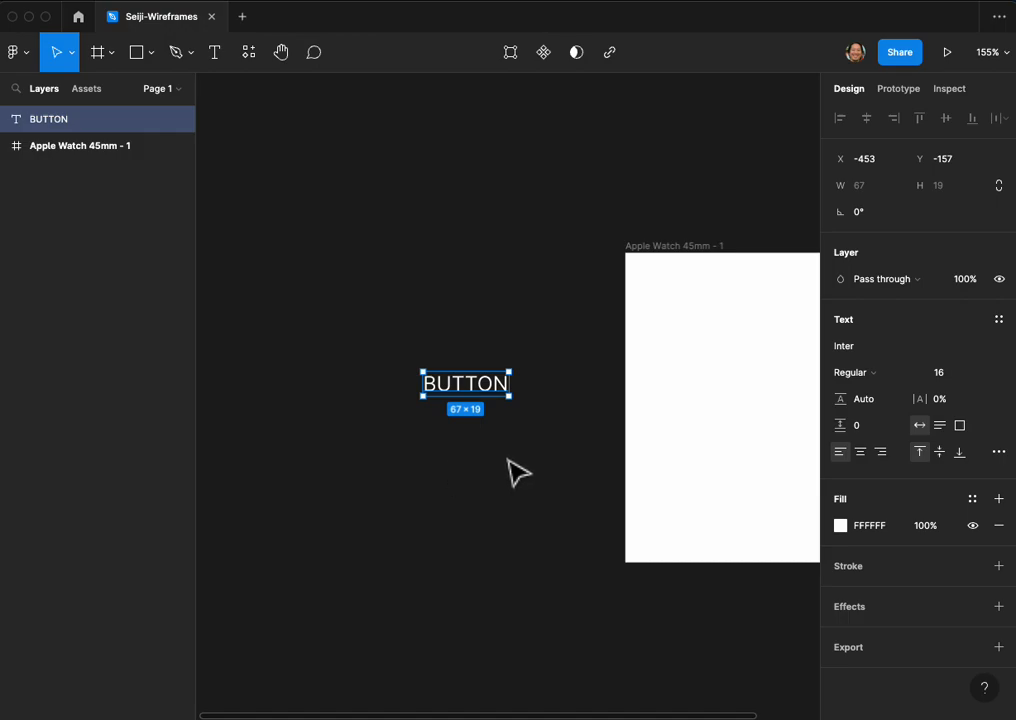
key("shift+a")
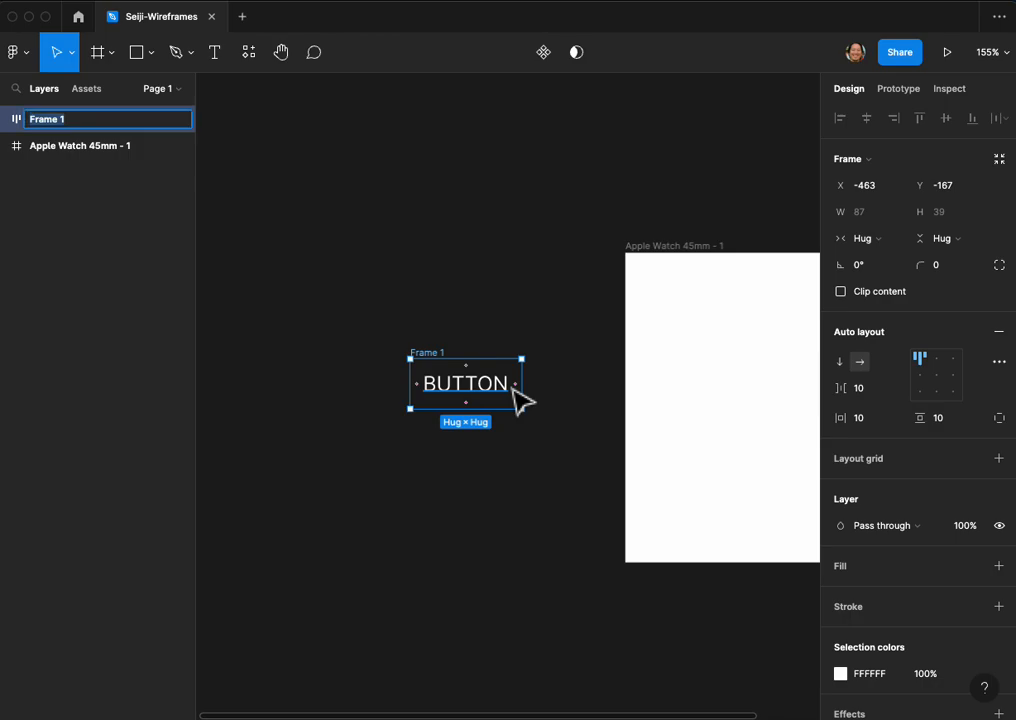
double_click(78, 127)
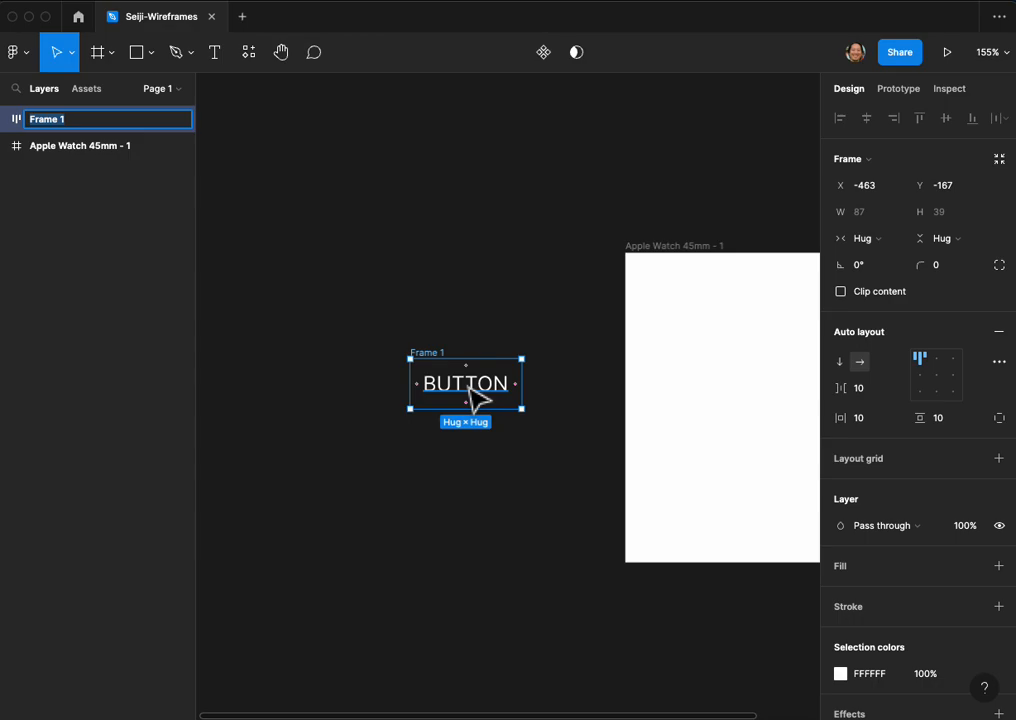
left_click(542, 302)
Step: Add a two-line text note reading "Type" and "State" on the canvas above the BUTTON frame
key("t")
left_click(278, 212)
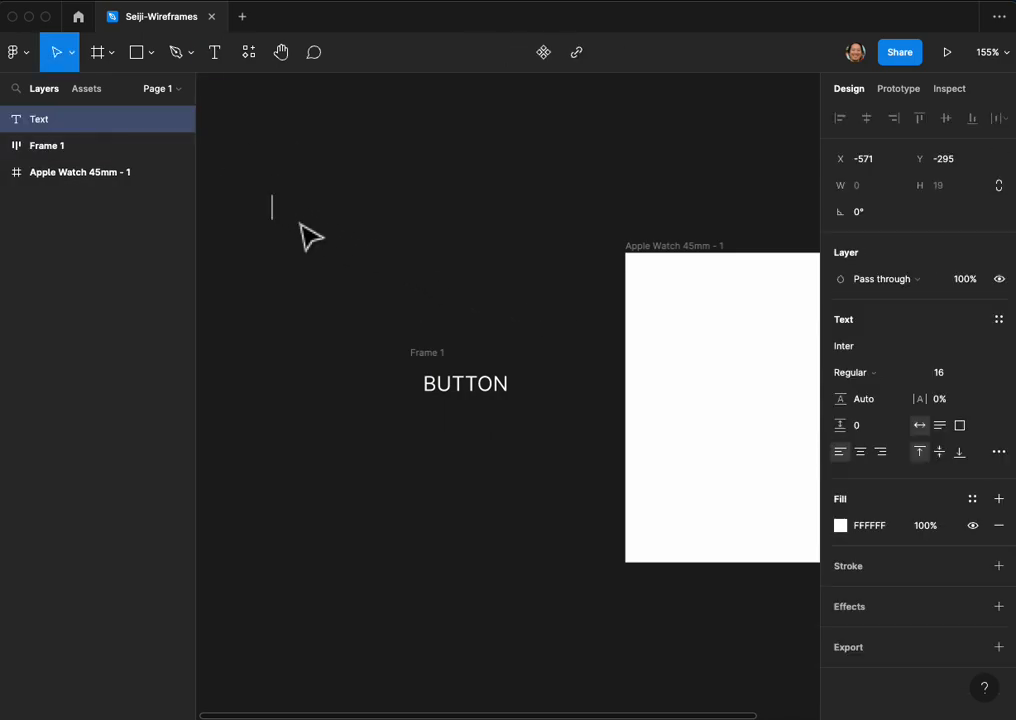
type("Type")
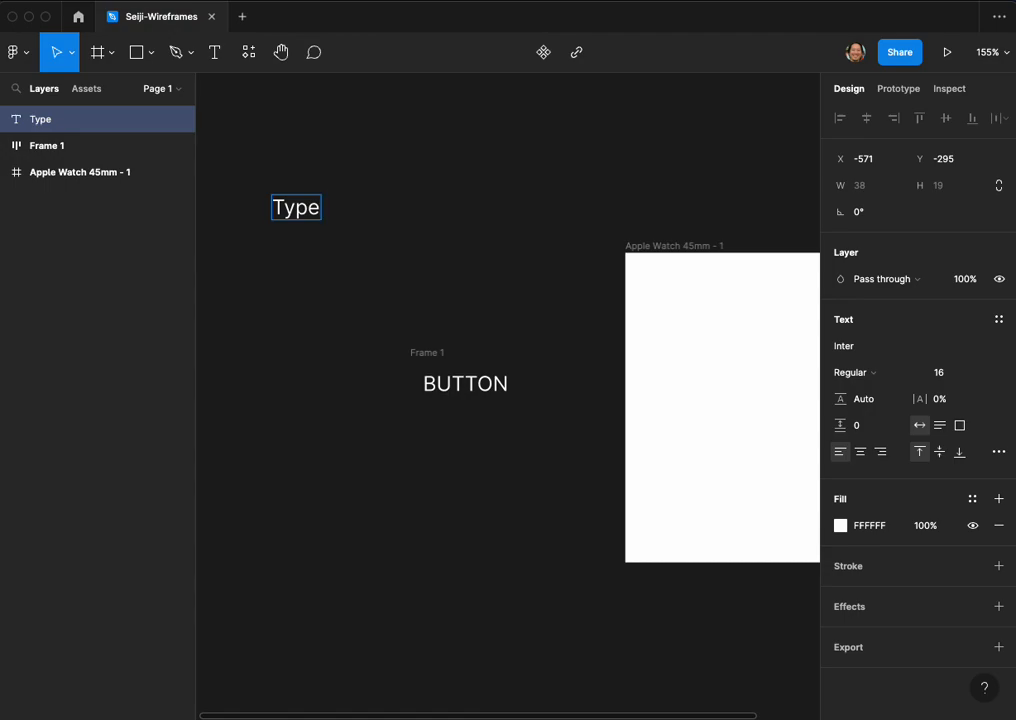
key("Return")
type("St")
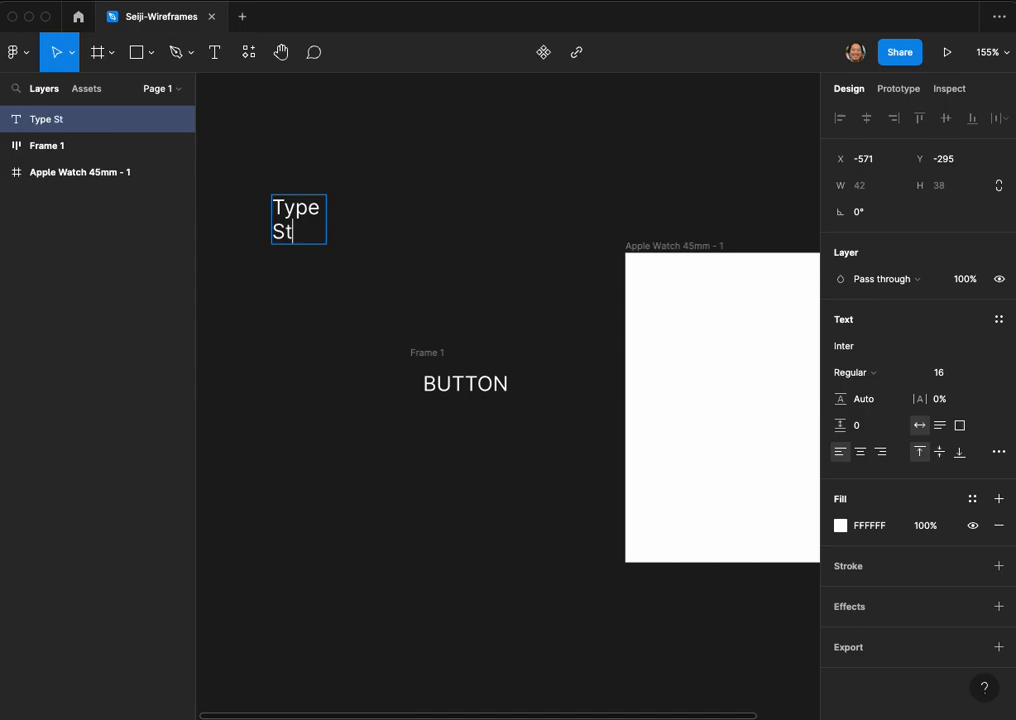
type("ate")
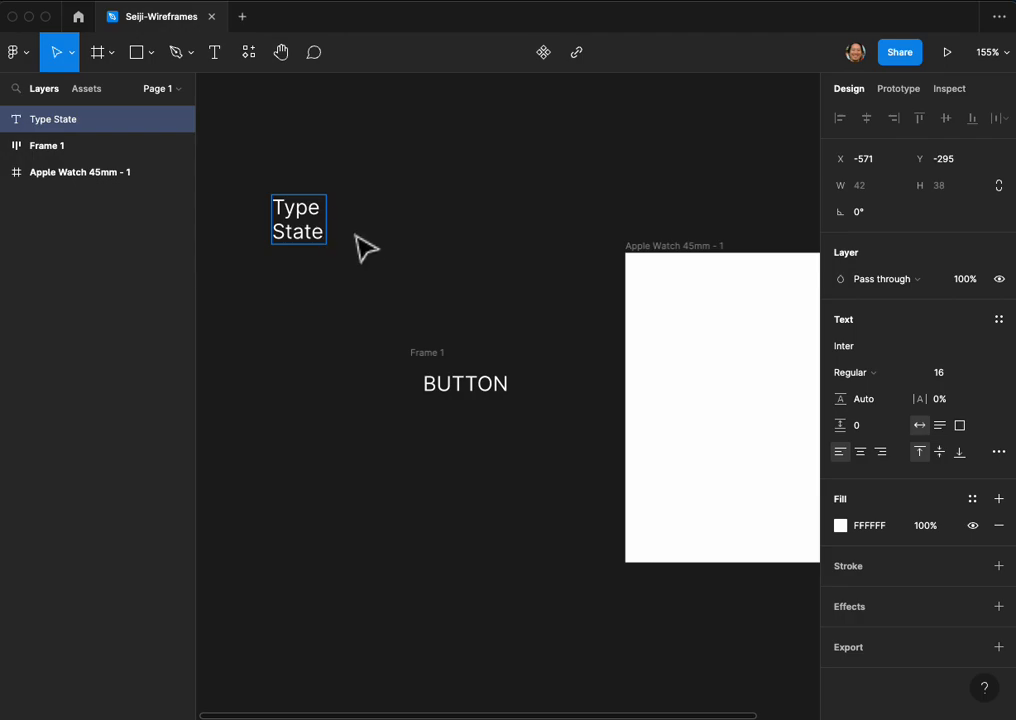
key("Escape")
left_click(483, 327)
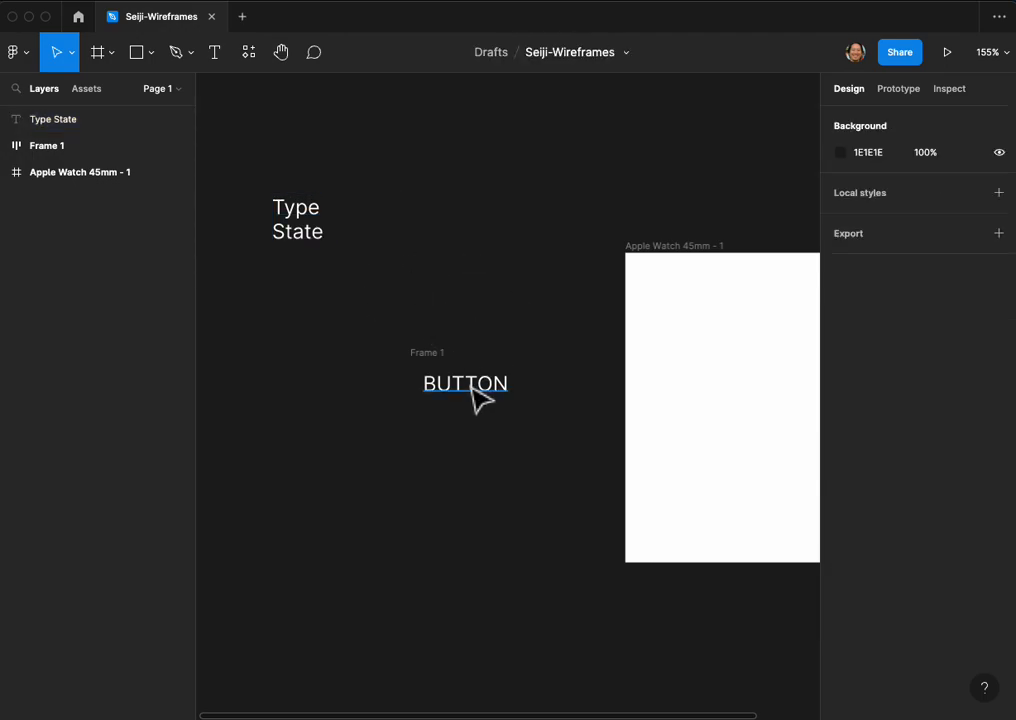
Step: Rename the auto layout frame around the BUTTON text to "Button/Primary/Default"
left_click(442, 372)
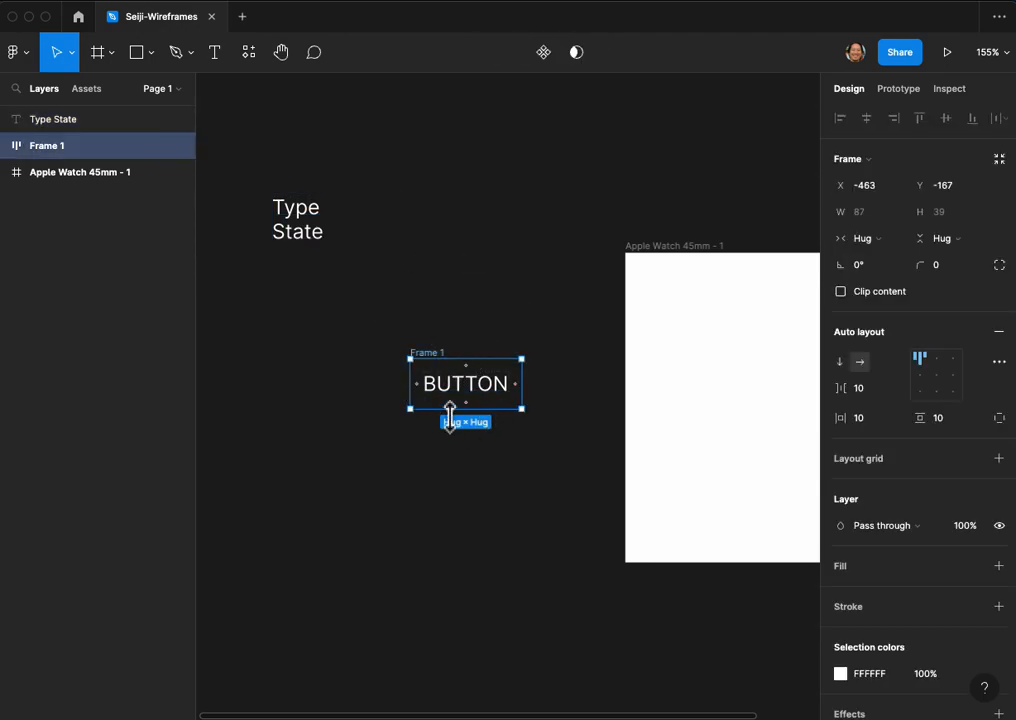
double_click(47, 146)
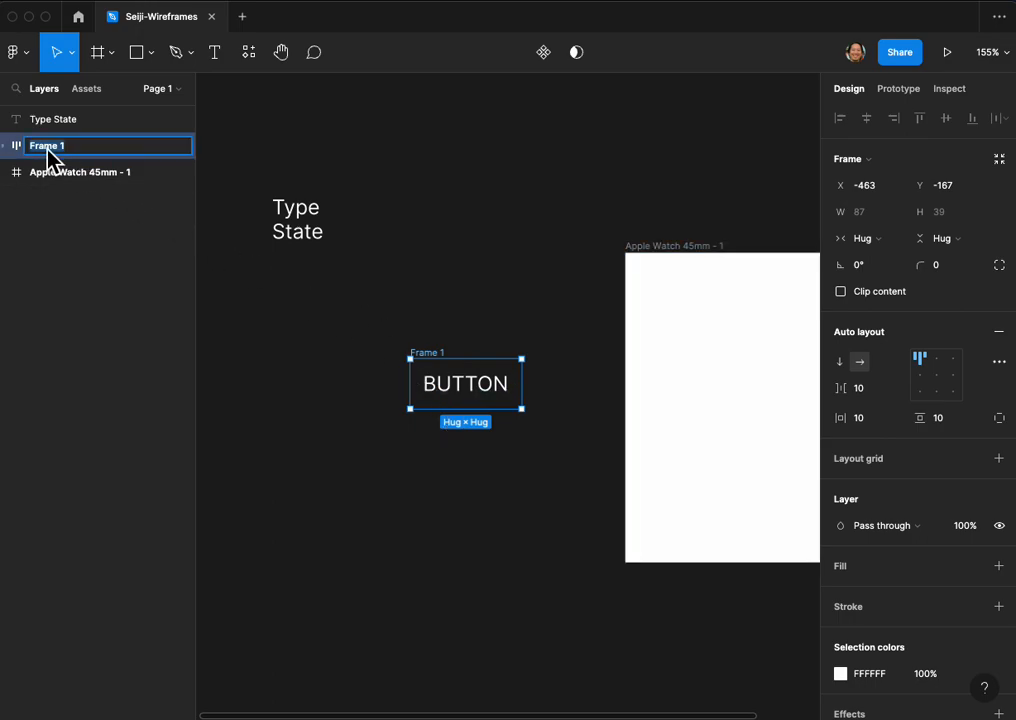
type("Bu")
left_click(601, 340)
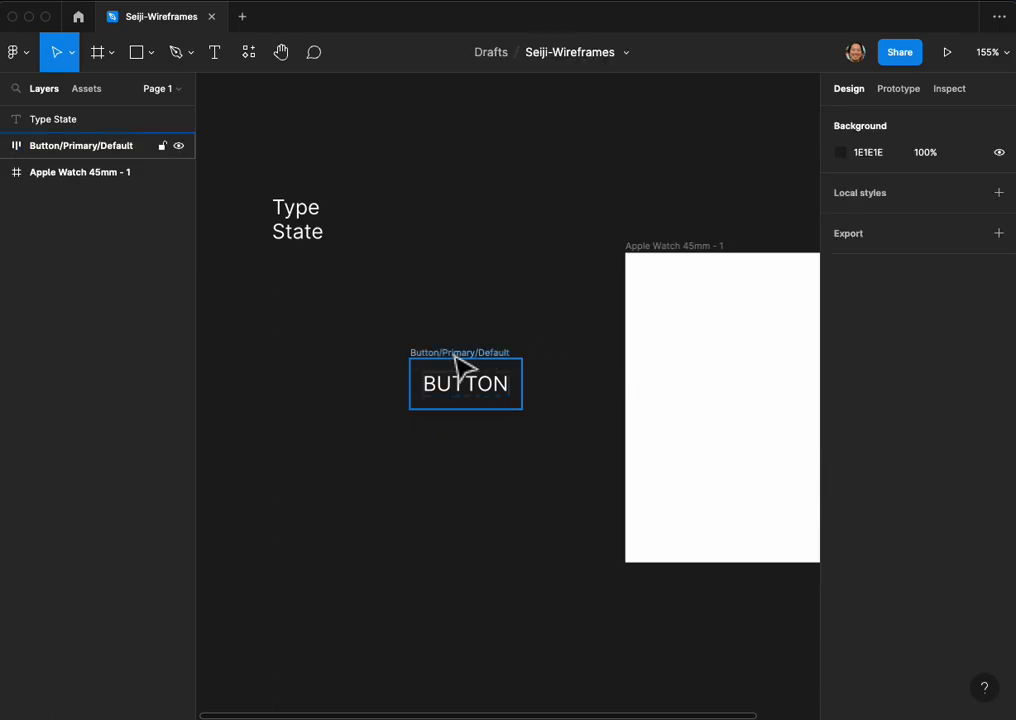
Step: Add a solid blue fill, 3165DC, to the Button/Primary/Default frame
left_click(457, 362)
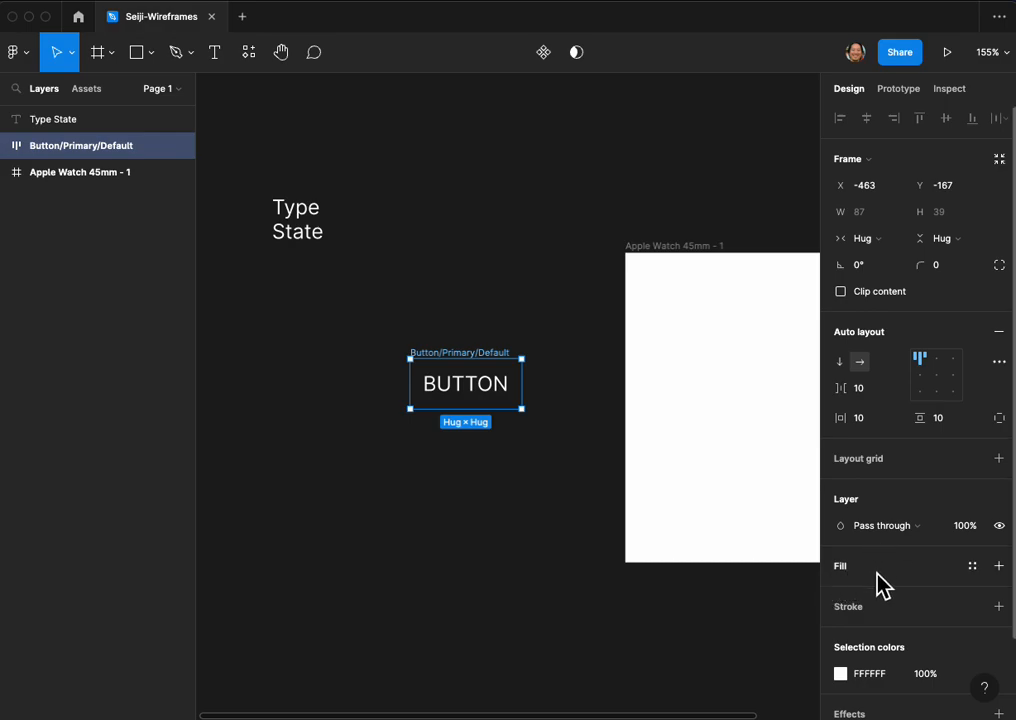
left_click(977, 569)
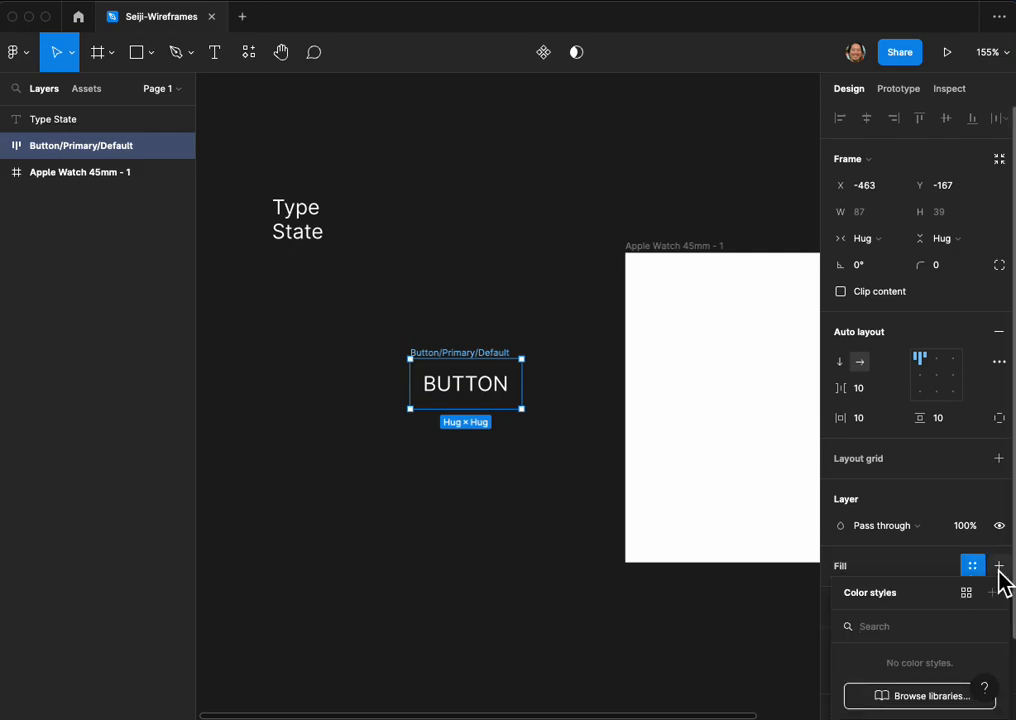
left_click(1001, 569)
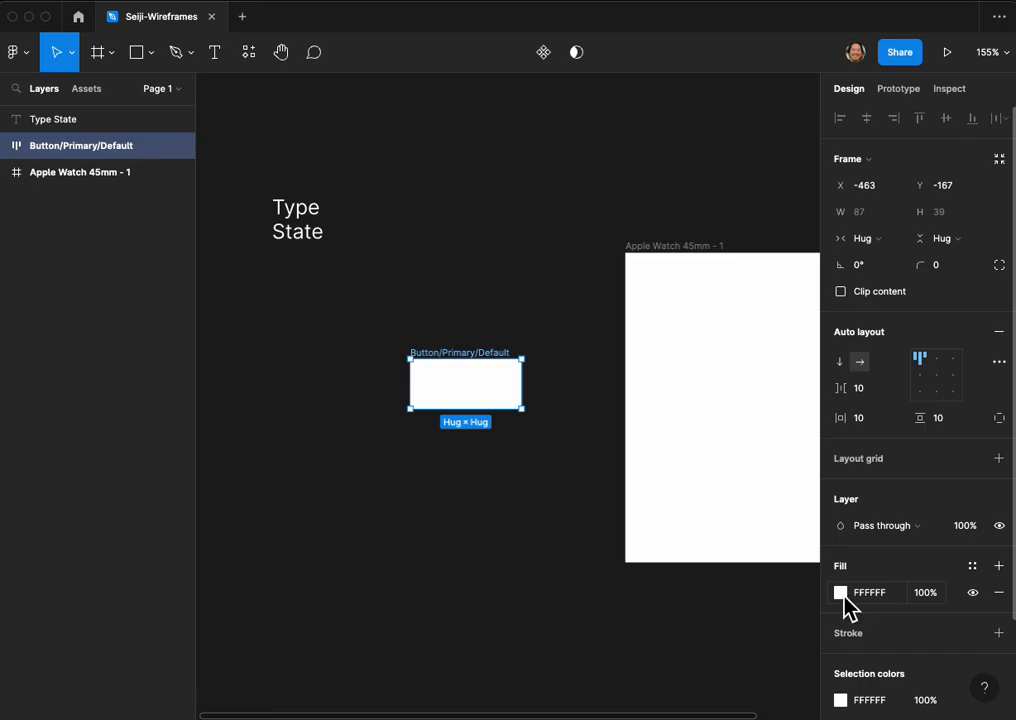
left_click(841, 593)
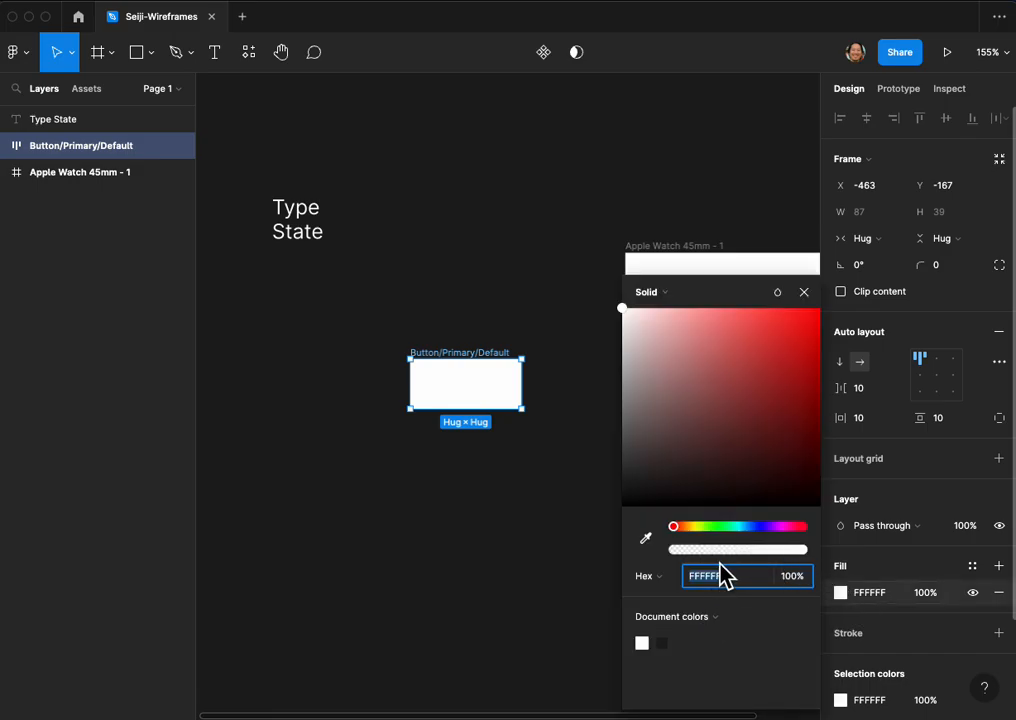
left_click(753, 526)
left_click_drag(771, 463, 779, 345)
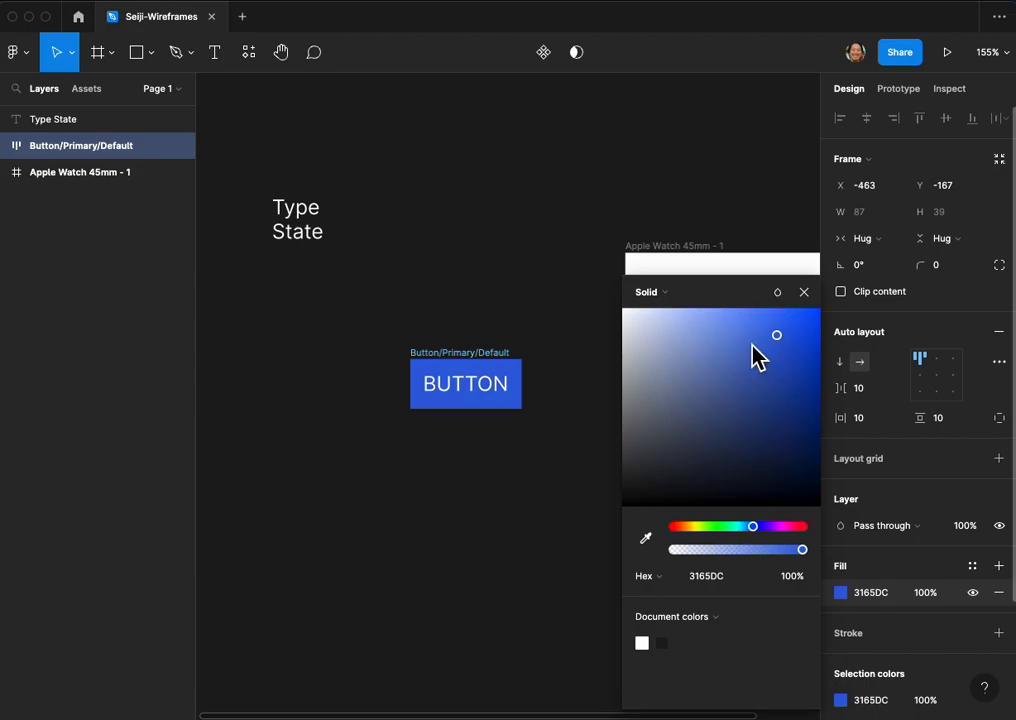
left_click(600, 314)
Step: Duplicate the blue button directly below the original, at Y -100
scroll(574, 325, "left", 1)
scroll(445, 329, "down", 1)
left_click(452, 349)
left_click(465, 345)
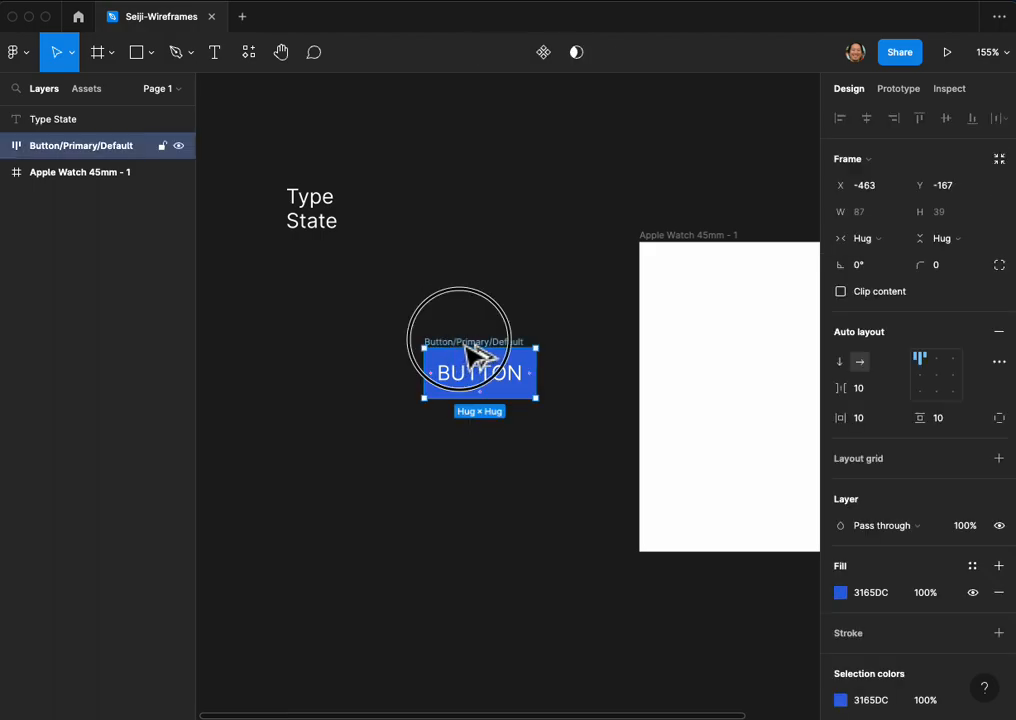
left_click_drag(467, 345, 470, 431)
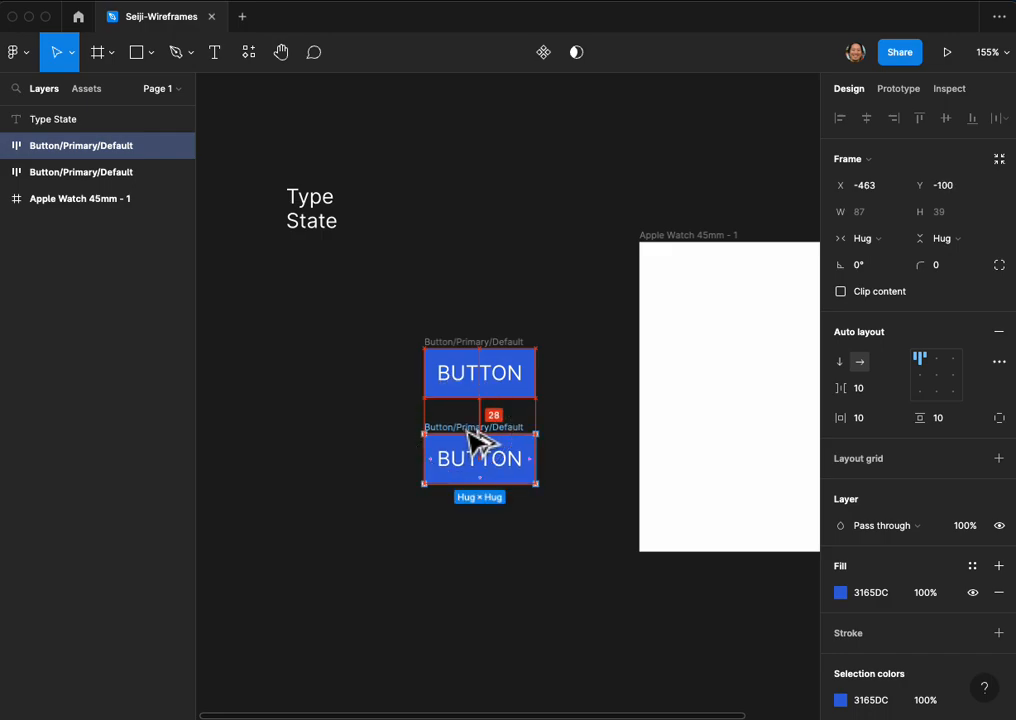
Step: Try fill 3176DC on the duplicate button and replace it with the white document colour
left_click(841, 593)
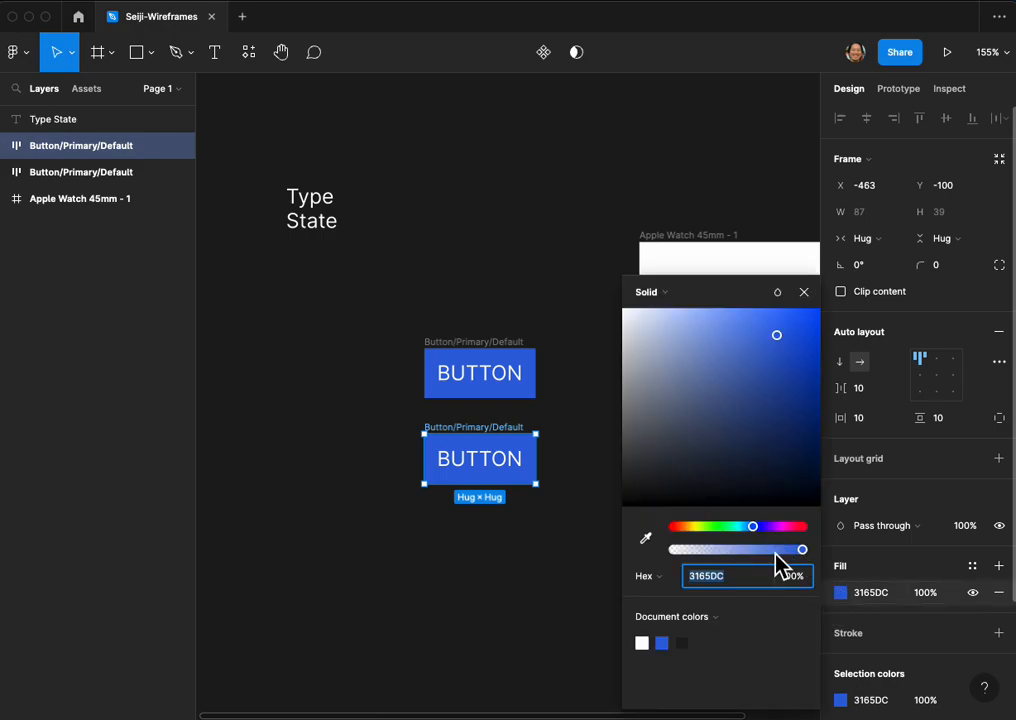
type("3176DC")
key("Return")
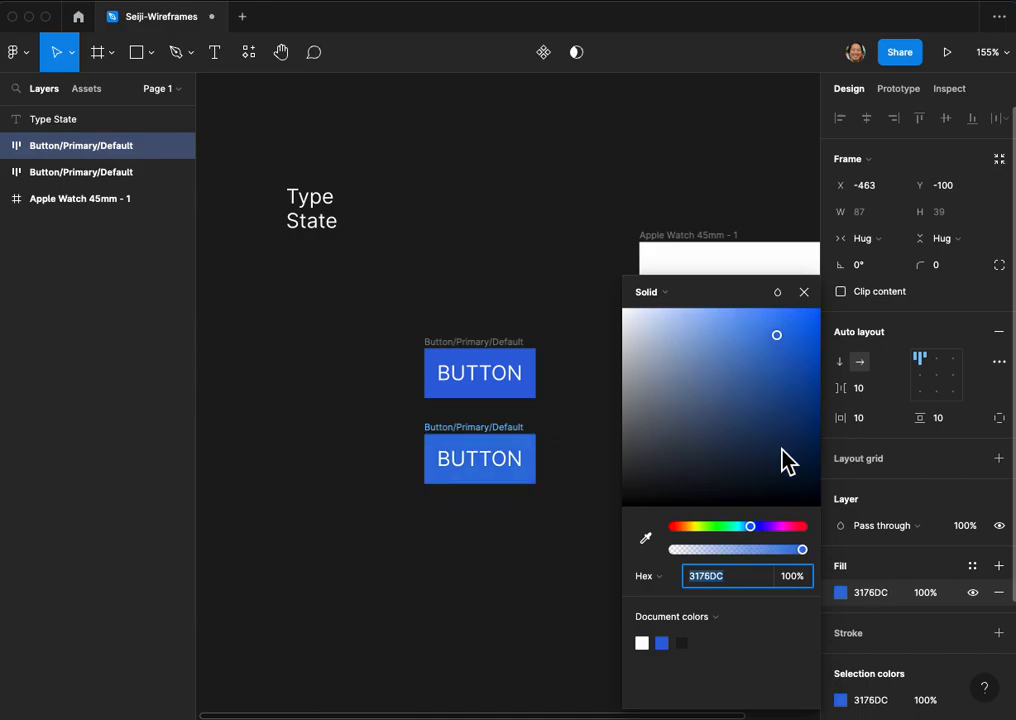
left_click(650, 650)
left_click(601, 553)
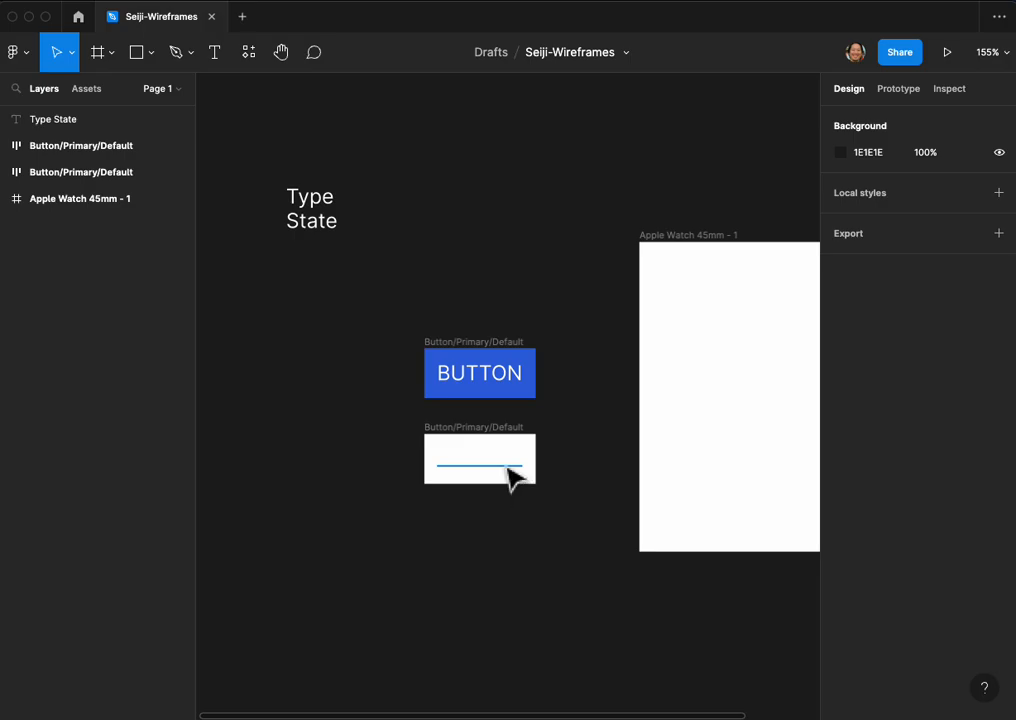
Step: Colour the text inside the white button with the blue document colour 3165DC and select its frame
double_click(512, 478)
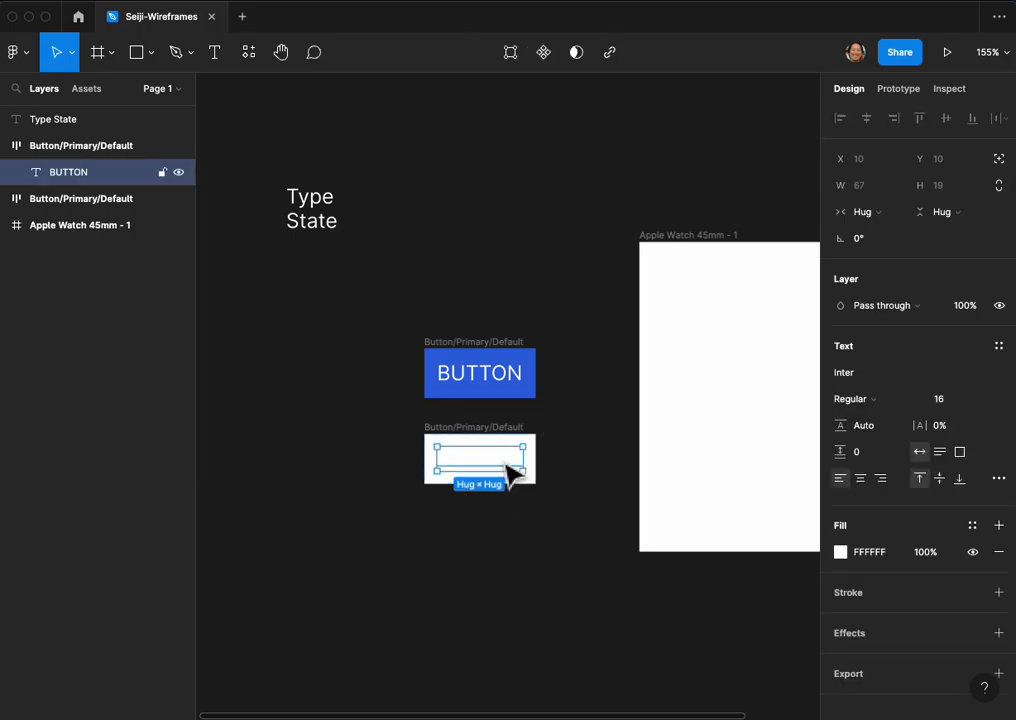
left_click(841, 552)
left_click(661, 643)
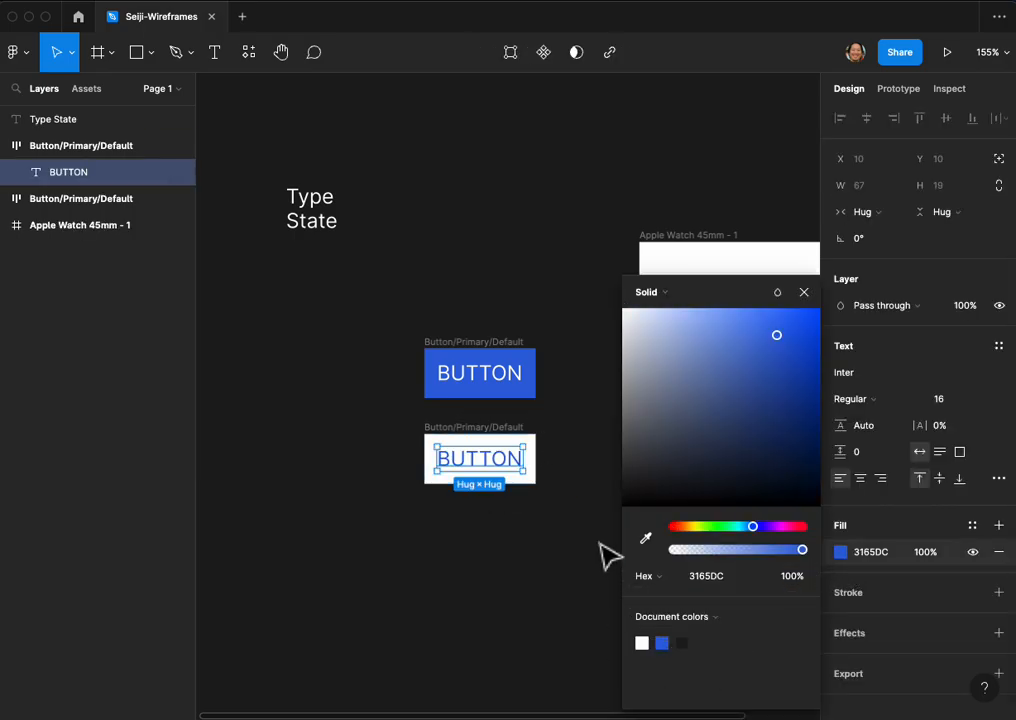
left_click(532, 446)
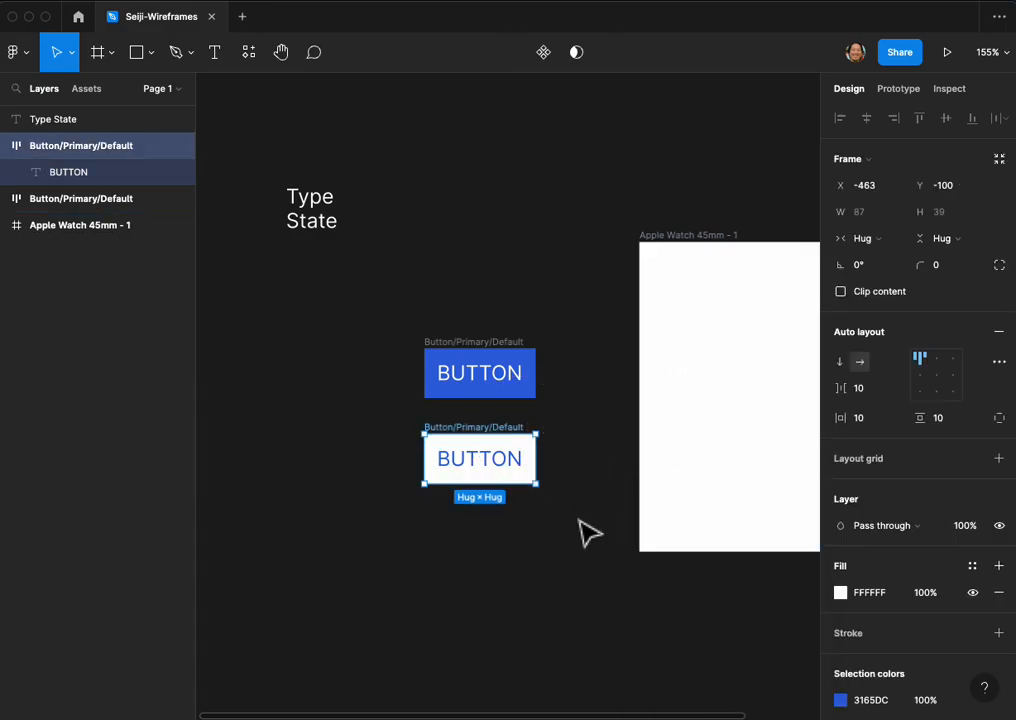
Step: Add an inside stroke to the white button, using the blue document colour 3165DC and a weight of 2
scroll(590, 533, "left", 2)
left_click(998, 633)
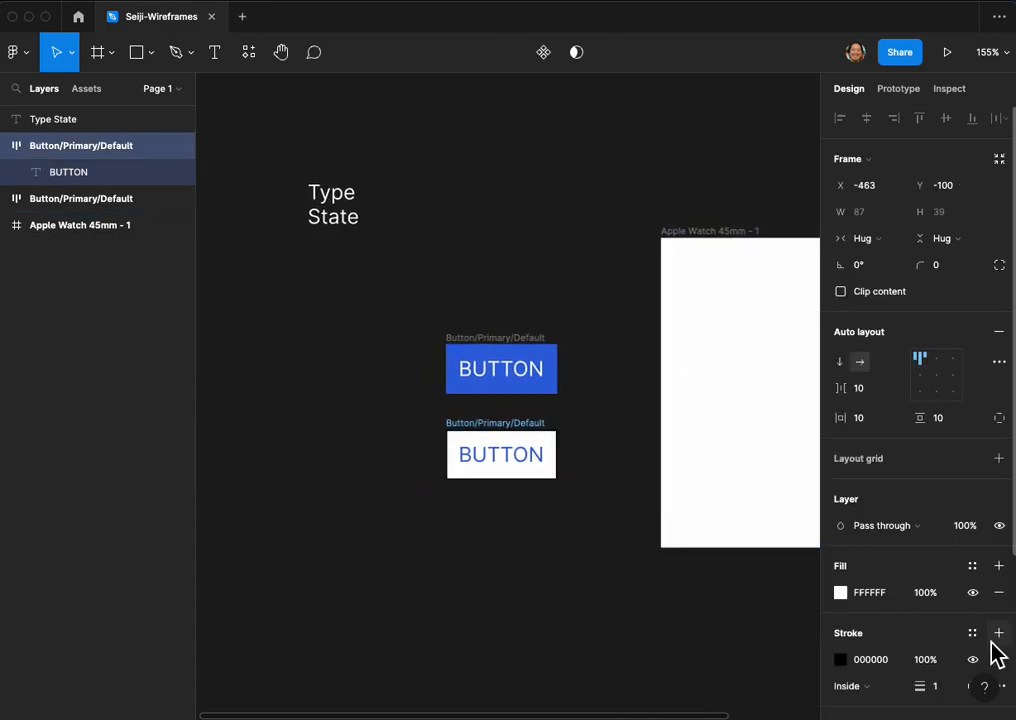
left_click(840, 659)
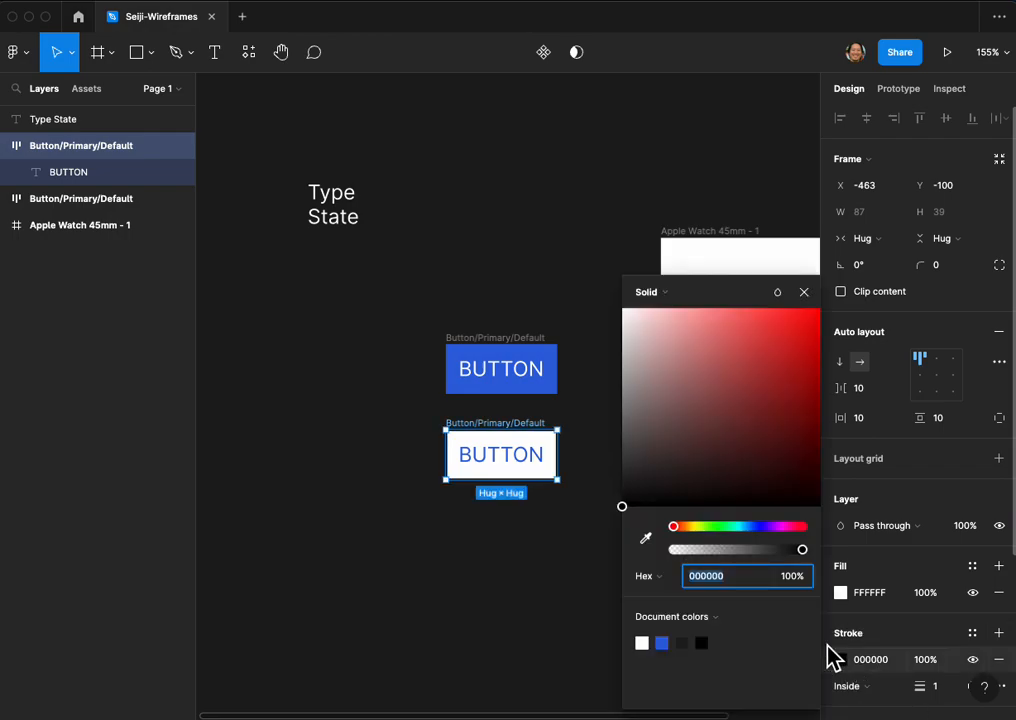
left_click(663, 643)
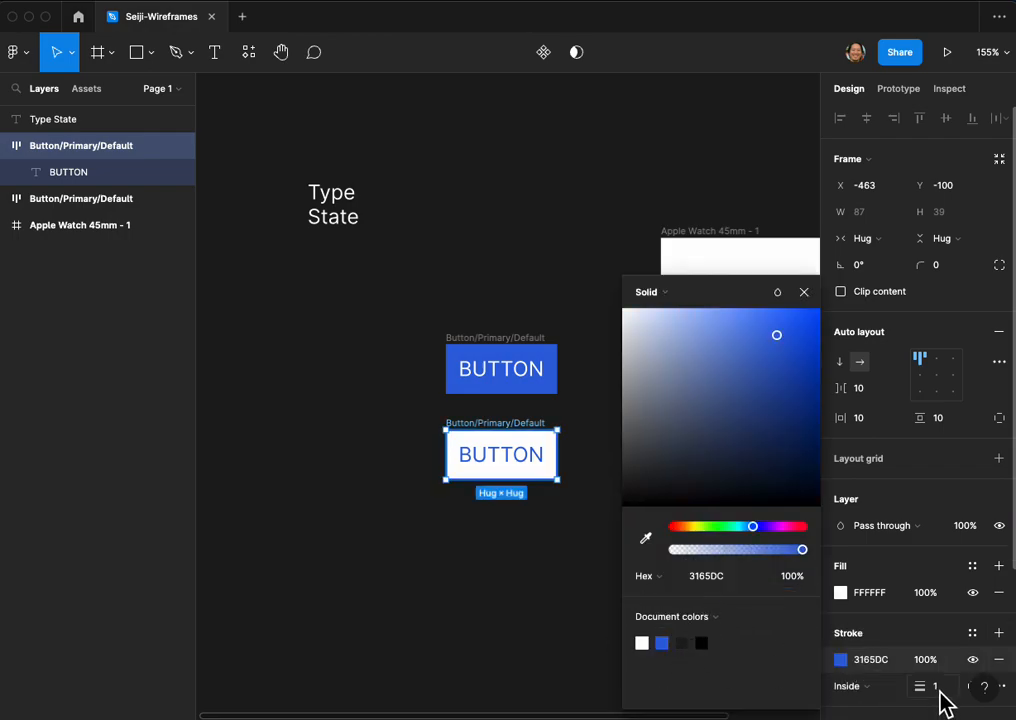
mouse_move(920, 686)
left_mouse_down()
mouse_move(934, 687)
mouse_move(926, 689)
left_mouse_up()
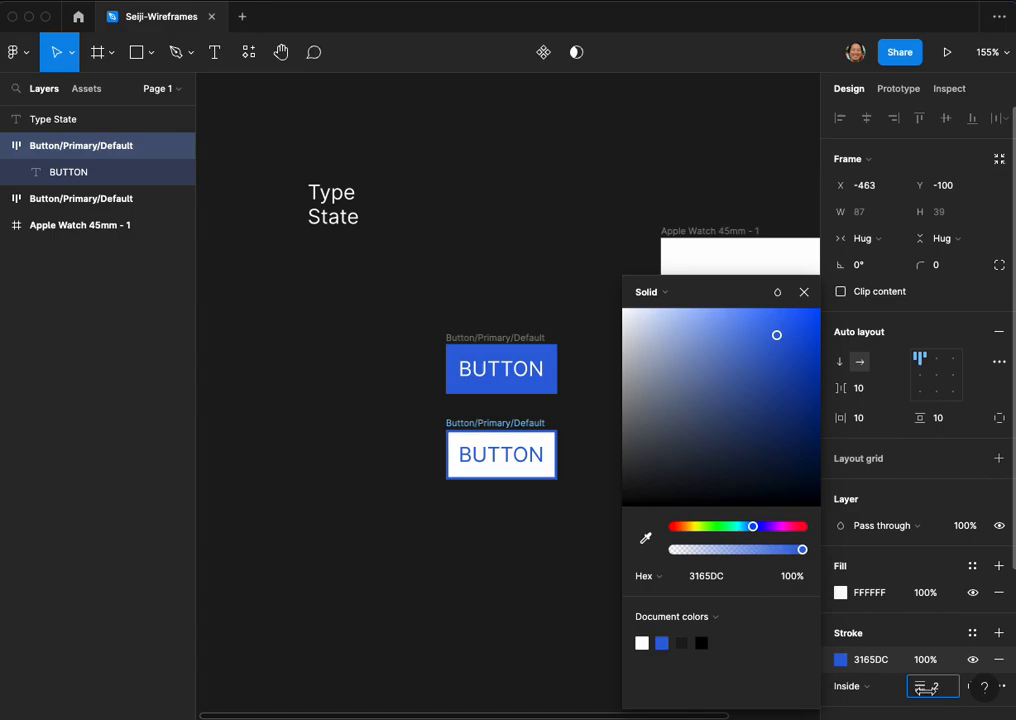
left_click(535, 524)
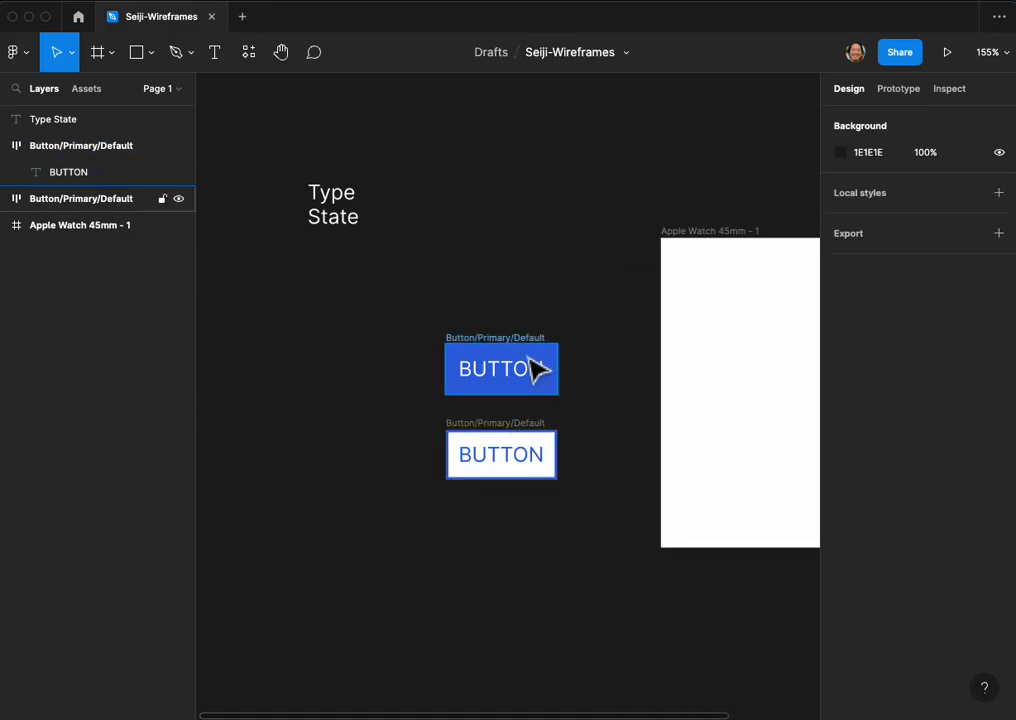
Step: Rename the white button's frame to Button/Primary/Hover
left_click(460, 432)
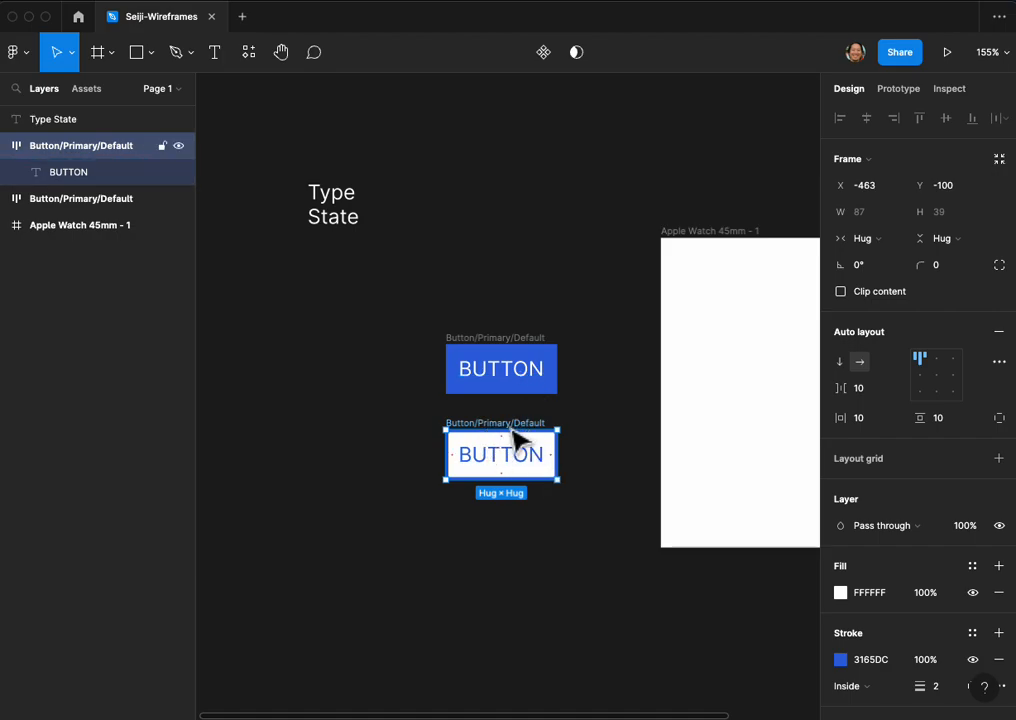
key("super+r")
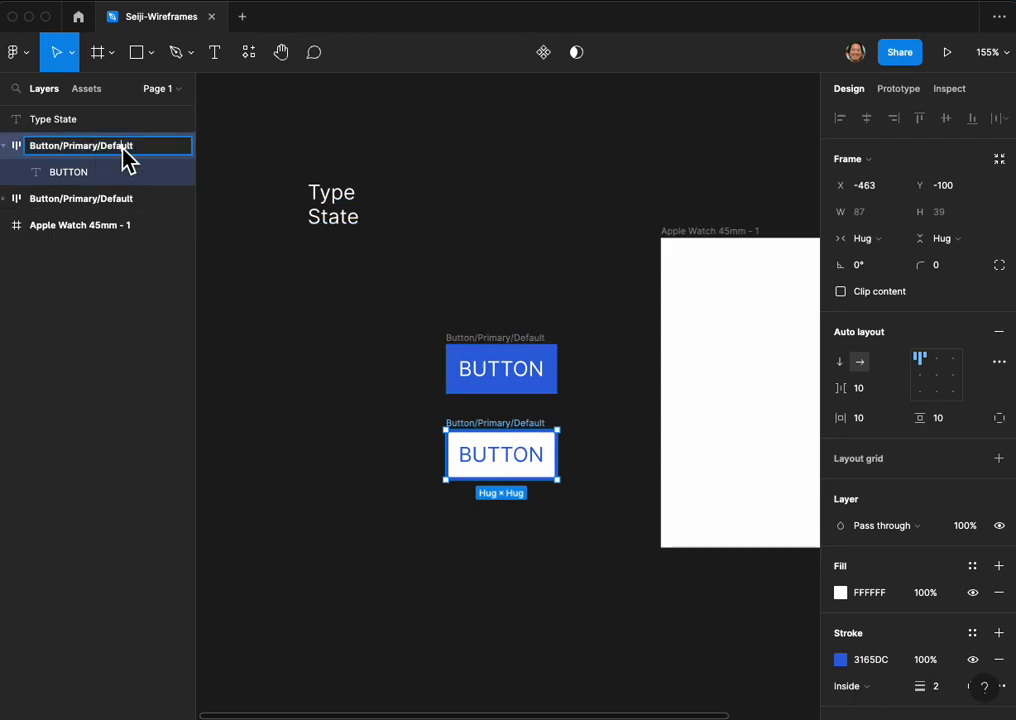
type("Hover")
key("Return")
left_click(262, 266)
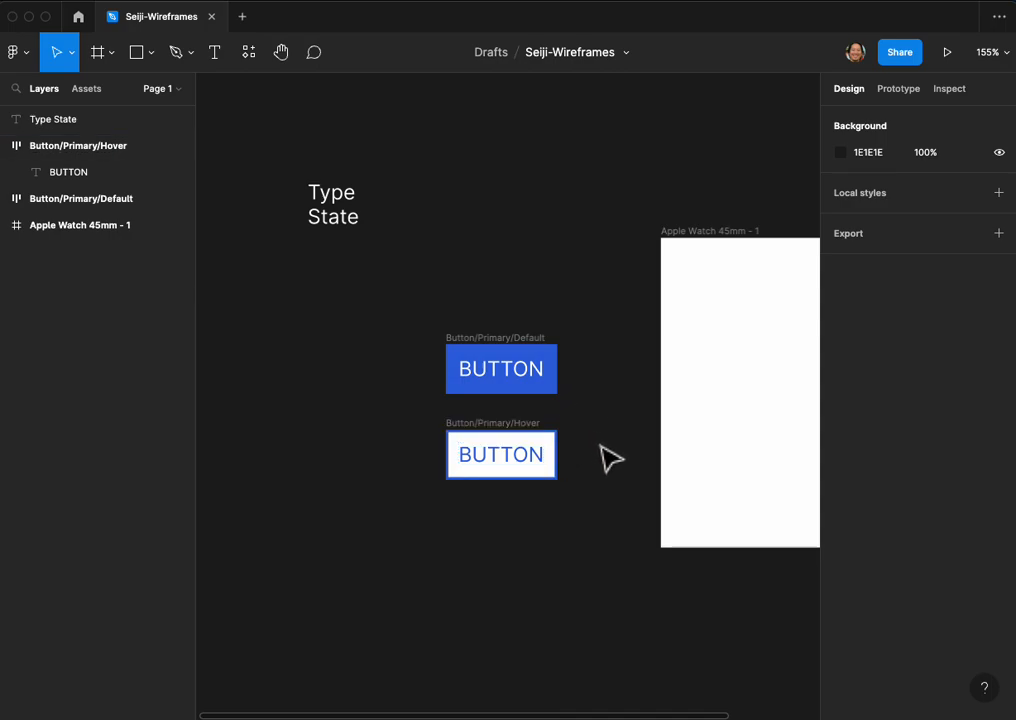
Step: Turn the Button/Primary/Default frame into a component
left_click_drag(630, 408, 549, 386)
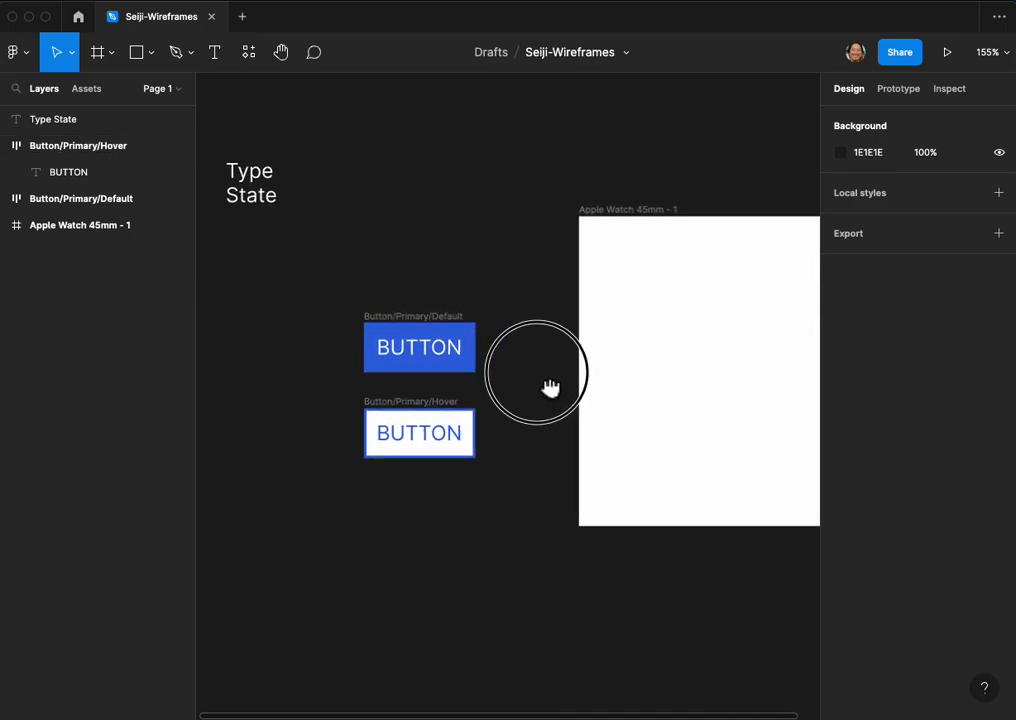
left_click_drag(345, 286, 488, 378)
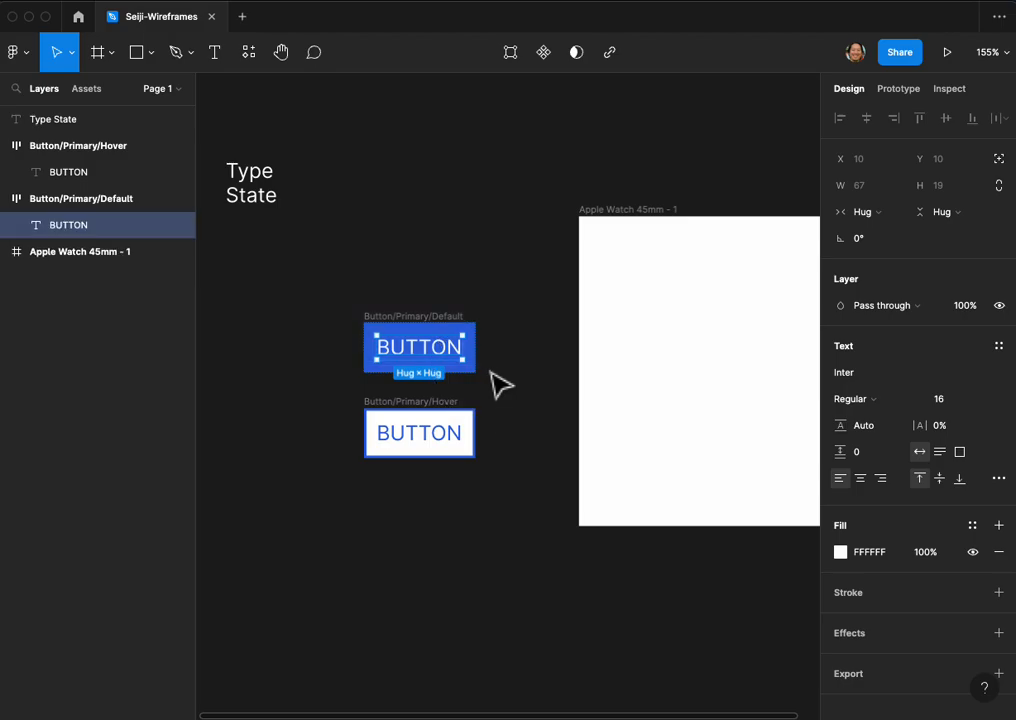
left_click(410, 320)
left_click_drag(333, 291, 504, 383)
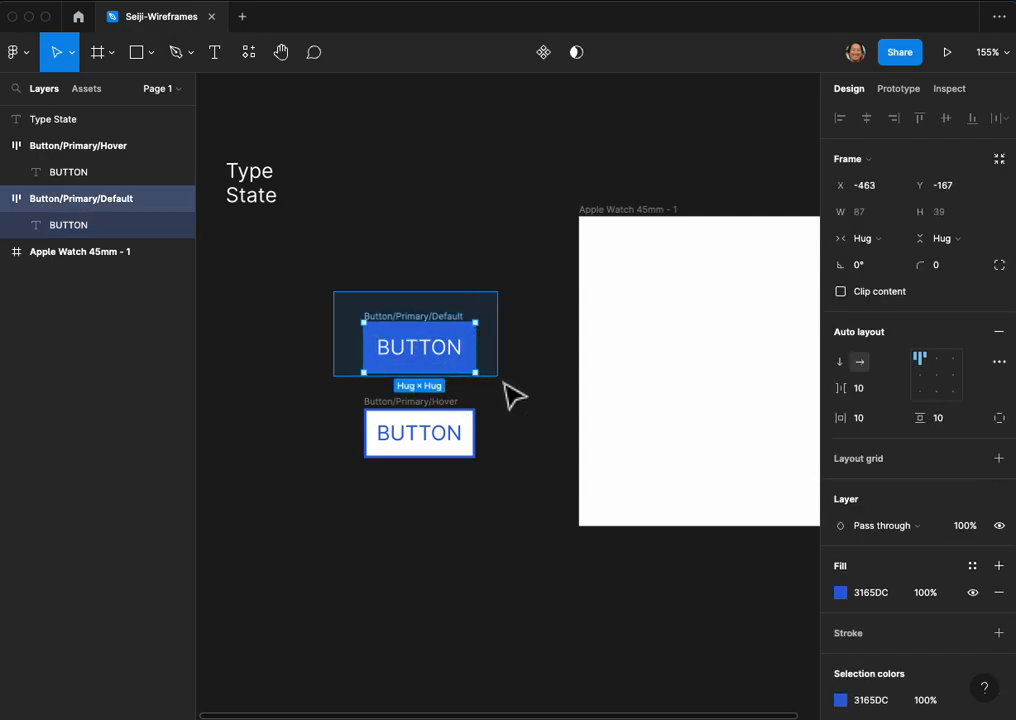
scroll(460, 338, "up", 1)
right_click(460, 338)
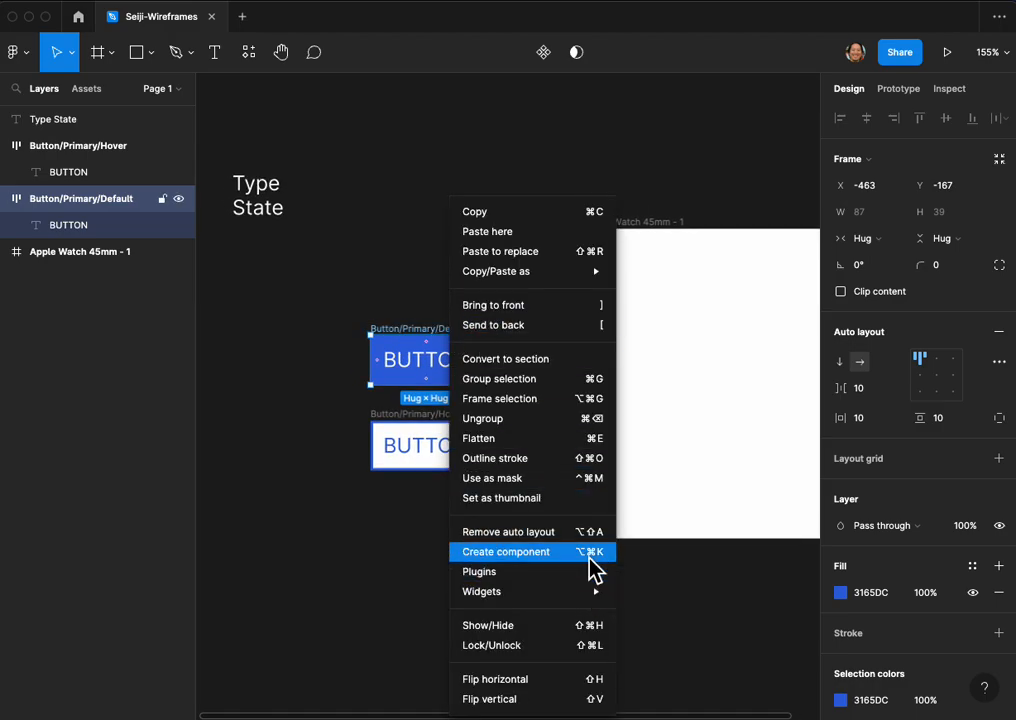
left_click(645, 122)
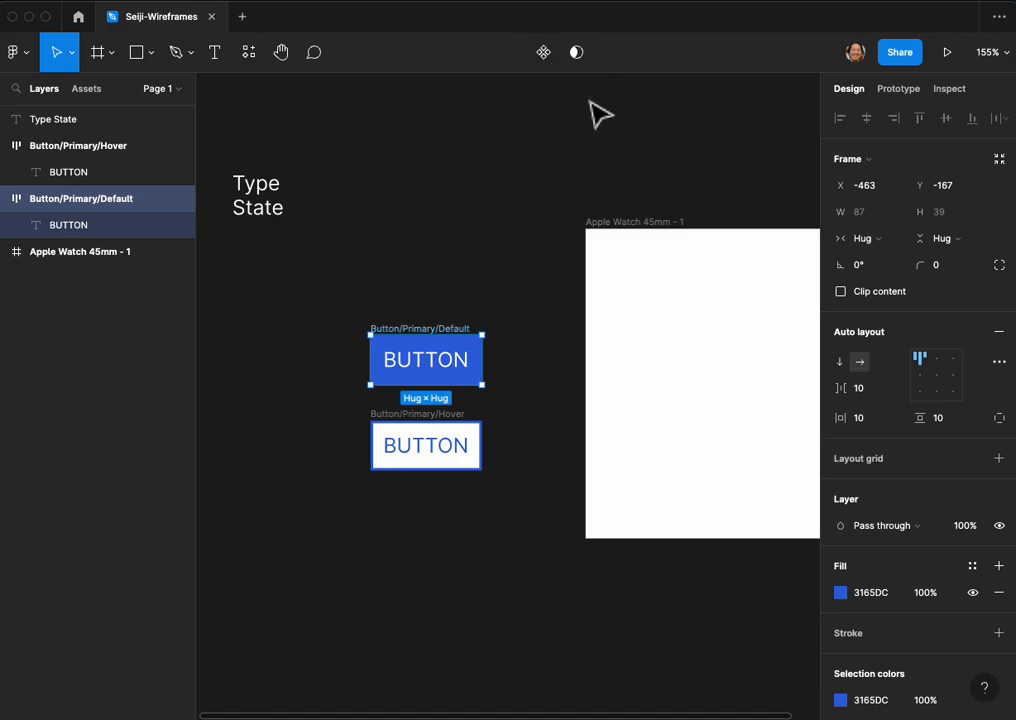
left_click(543, 52)
Step: Turn the Button/Primary/Hover frame into a component and view the file's local components
left_click_drag(328, 406, 505, 487)
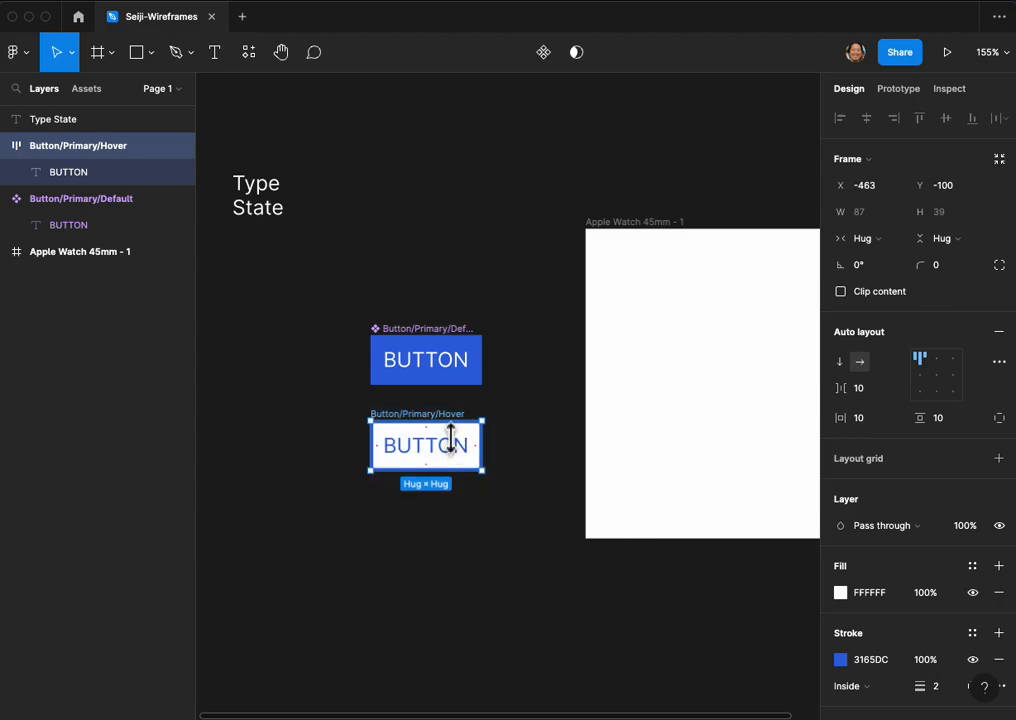
left_click(558, 56)
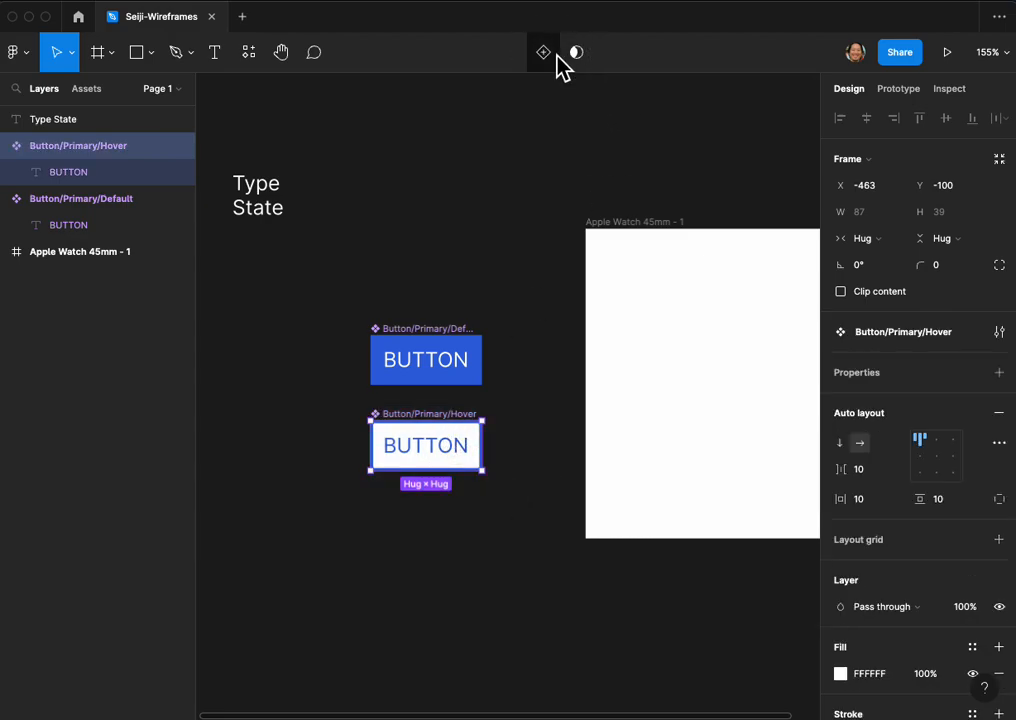
left_click(92, 93)
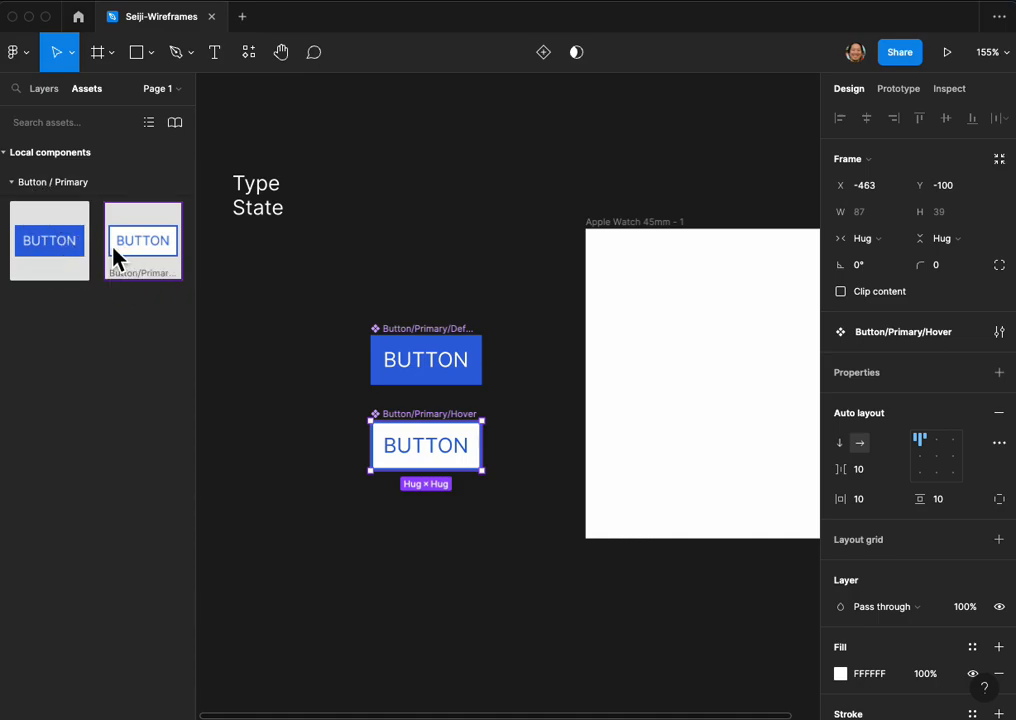
left_click(335, 285)
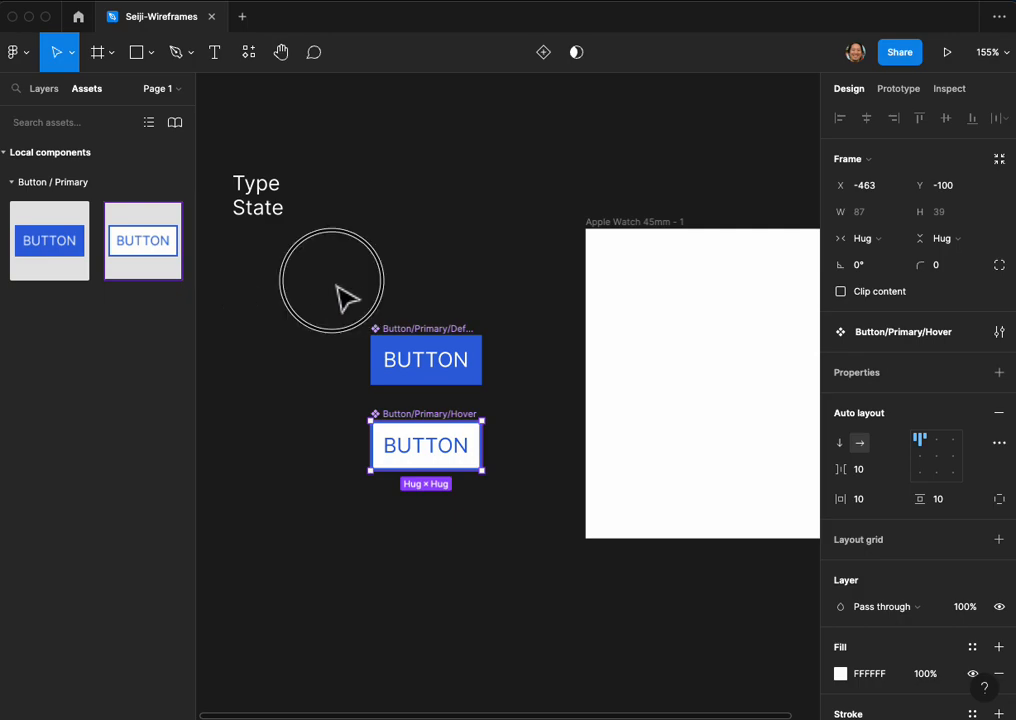
Step: Combine the default and hover button components as variants and return to the layer list
left_click_drag(308, 262, 545, 560)
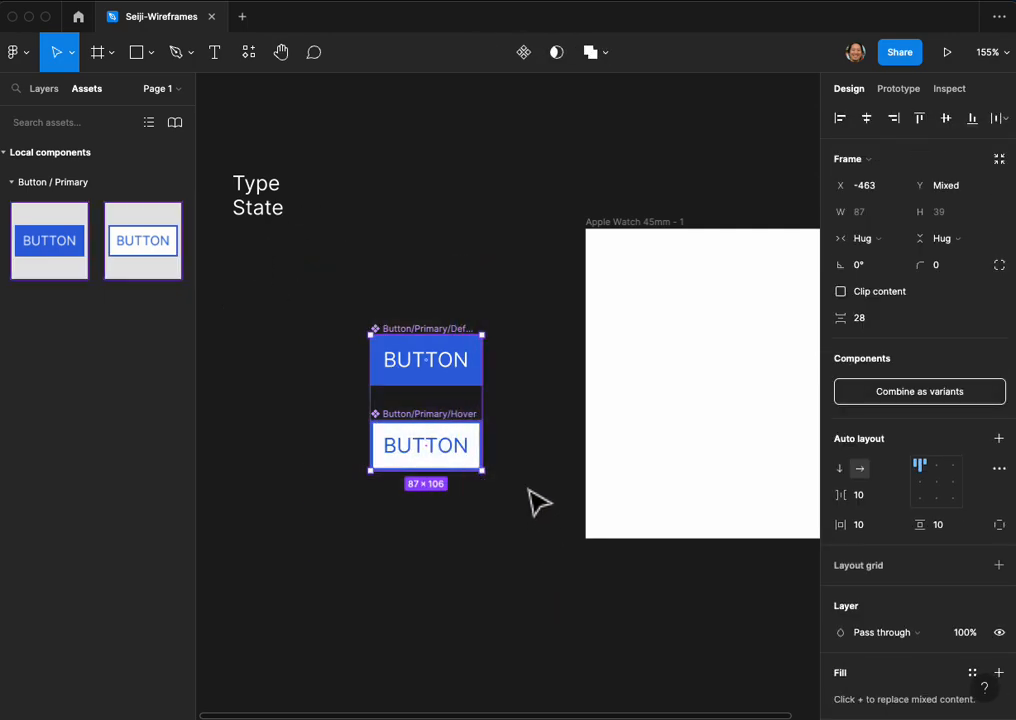
left_click(945, 408)
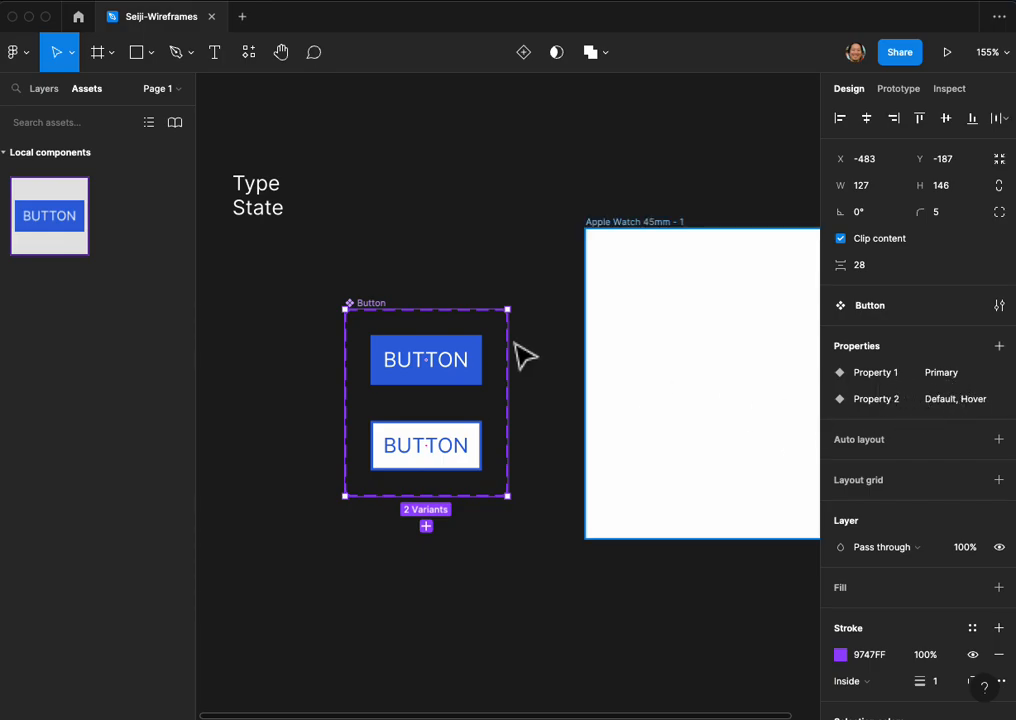
left_click(42, 89)
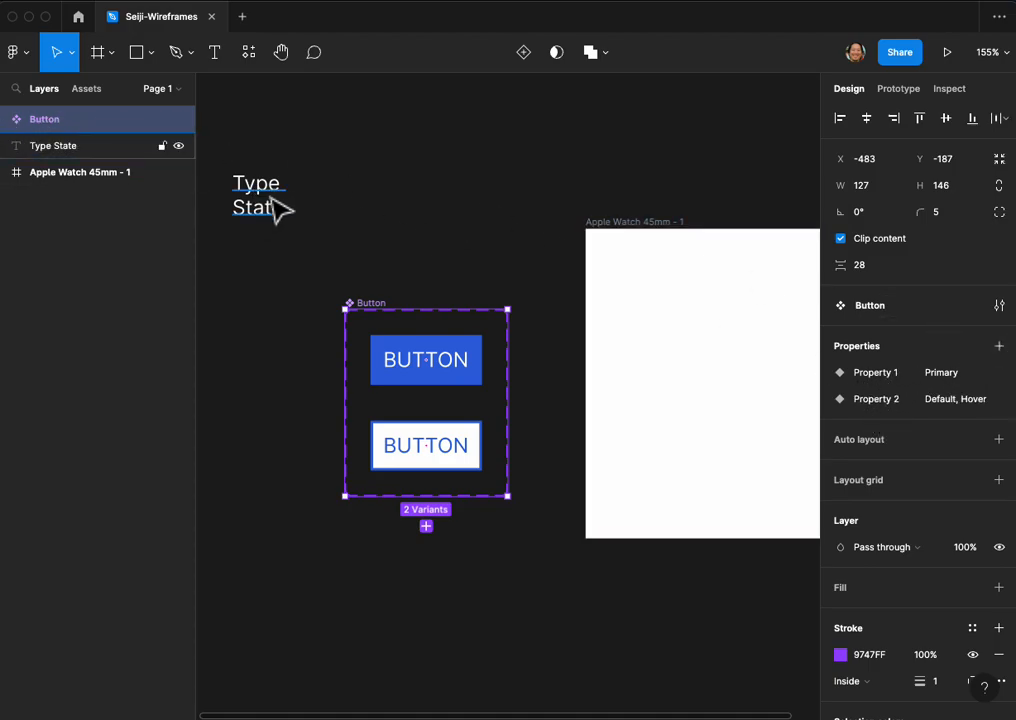
Step: Rename the Button component set's Property 1 to Type and Property 2 to State
double_click(911, 378)
type("Type")
key("Return")
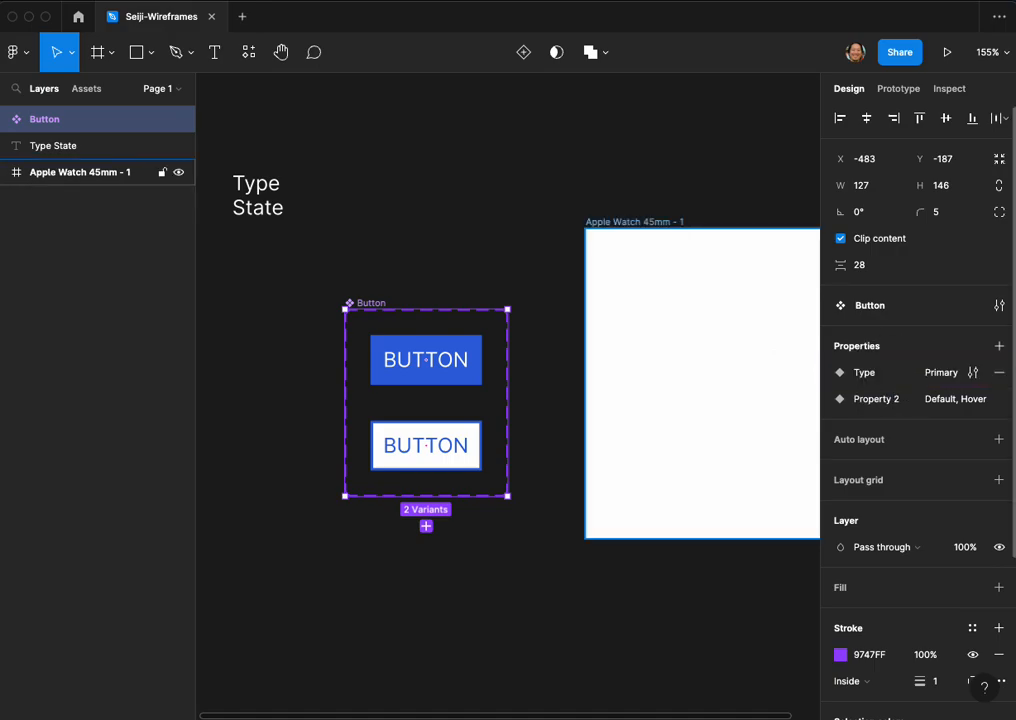
double_click(886, 402)
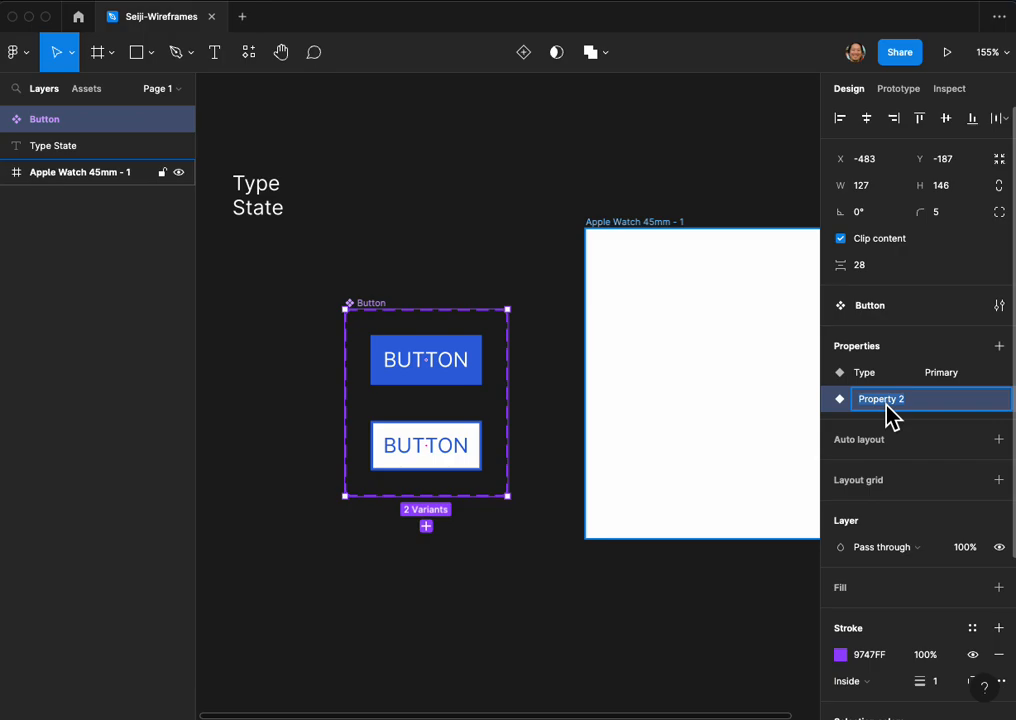
type("State")
key("Return")
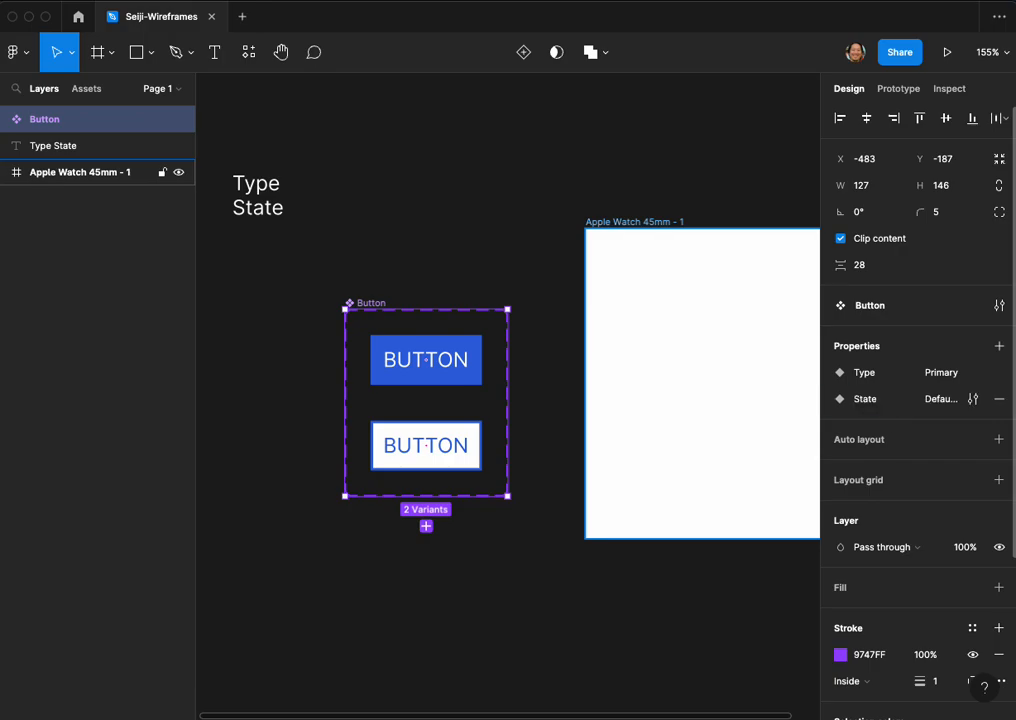
left_click(552, 324)
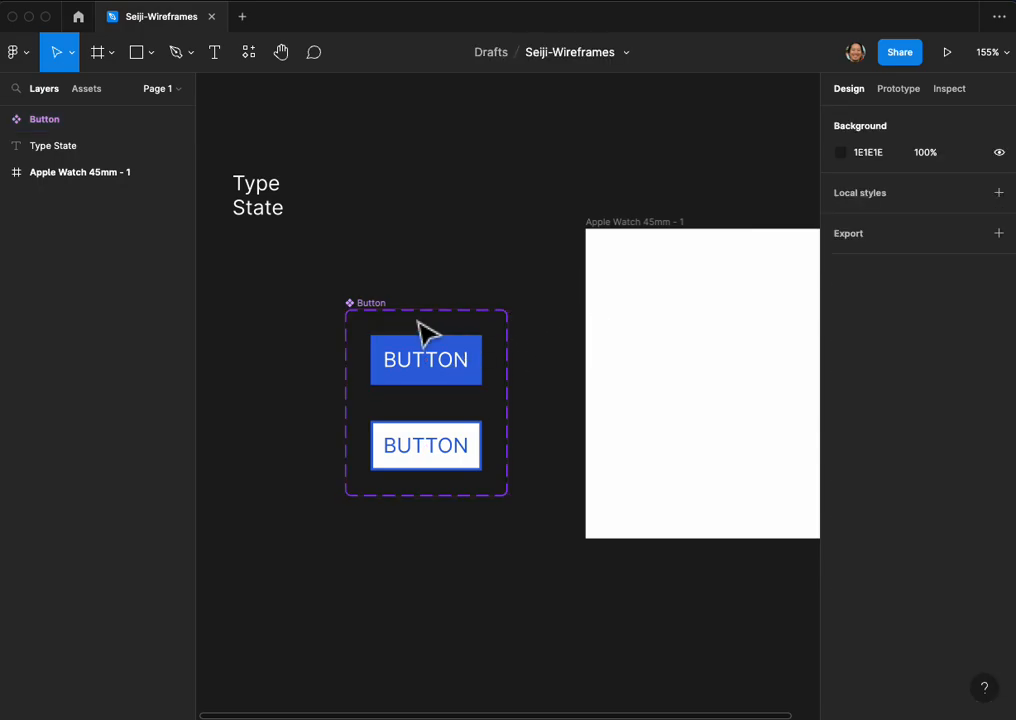
Step: Examine the Type and State values of the default and hover variants in the Button component set
left_click(382, 313)
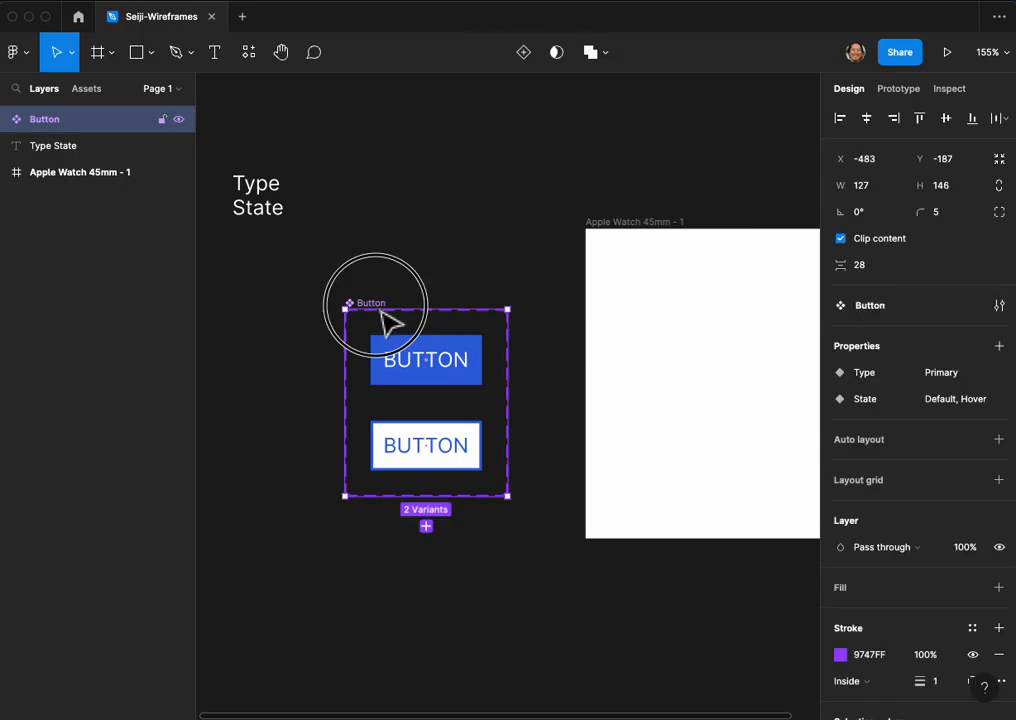
left_click(426, 380)
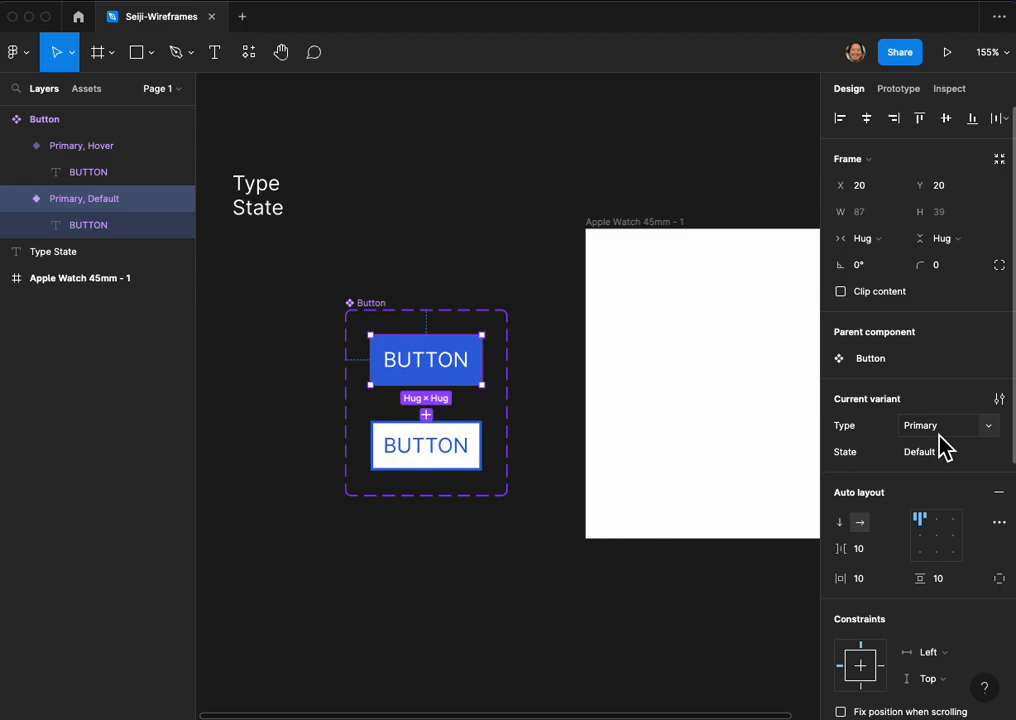
left_click(478, 438)
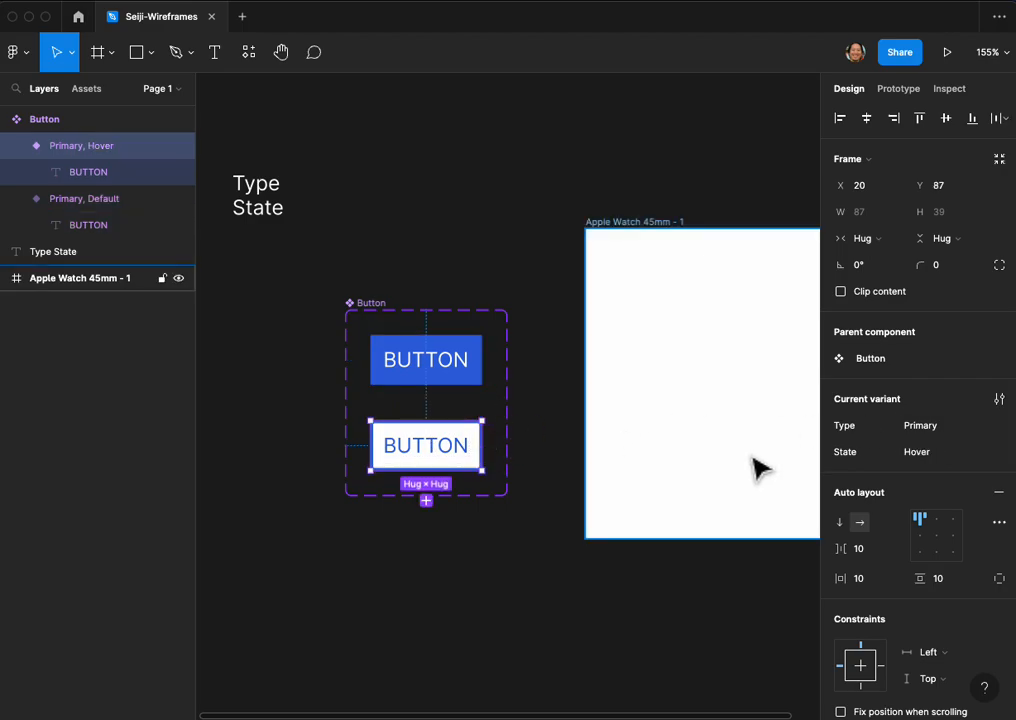
left_click(976, 448)
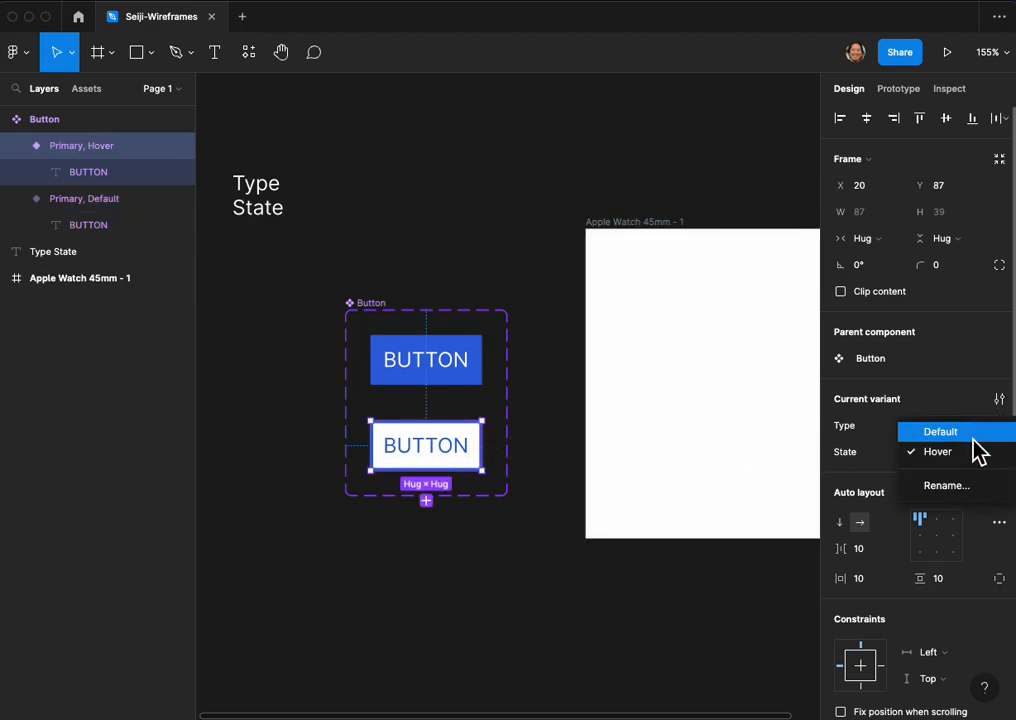
left_click(887, 442)
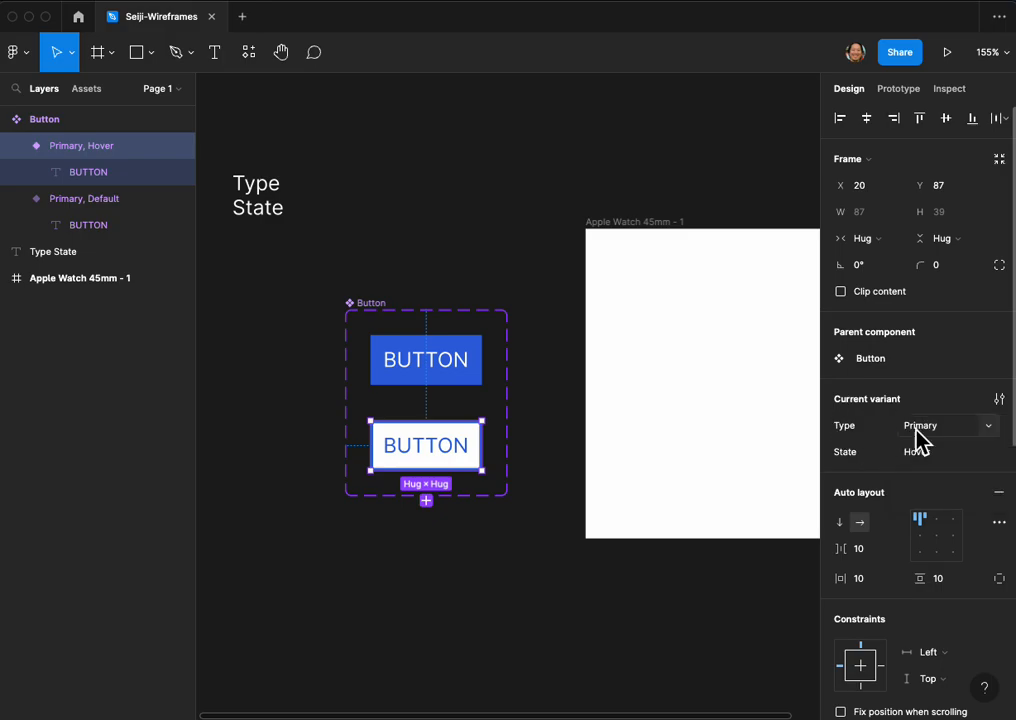
left_click(985, 428)
left_click(568, 392)
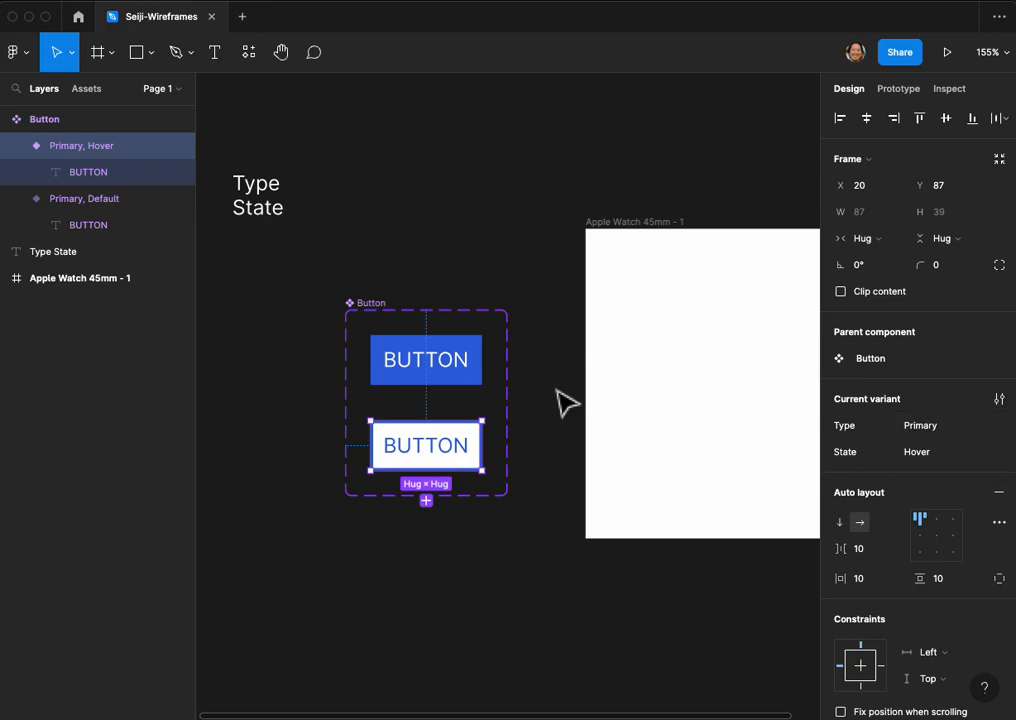
left_click(403, 276)
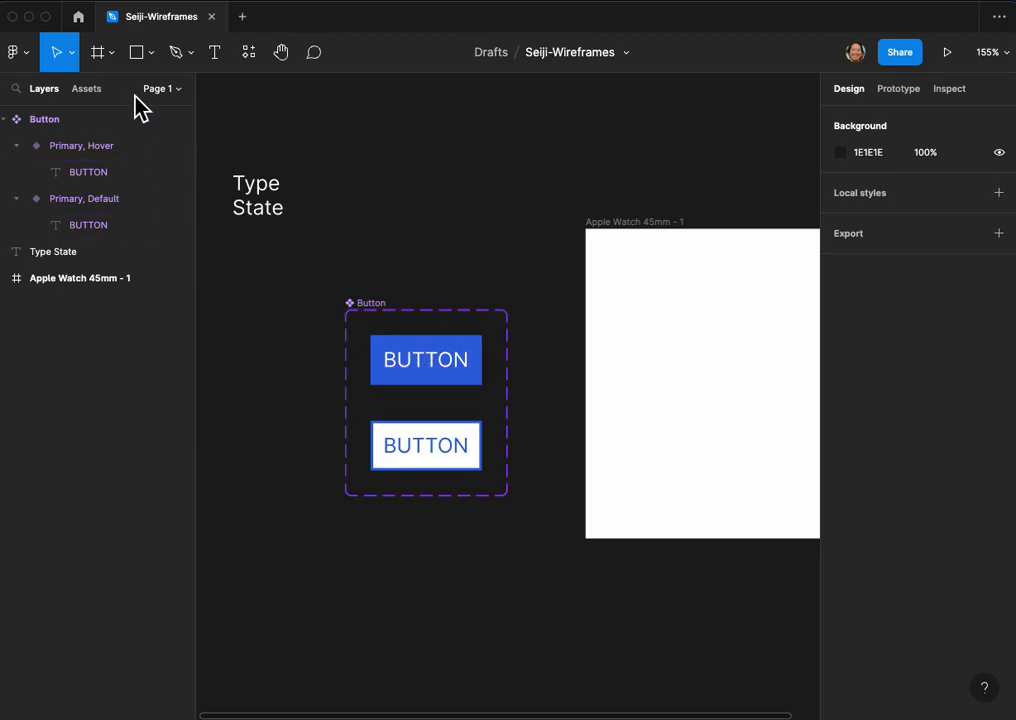
Step: Place an instance of the Button component in the Apple Watch 45mm - 1 frame at about X 75, Y 56
left_click(86, 89)
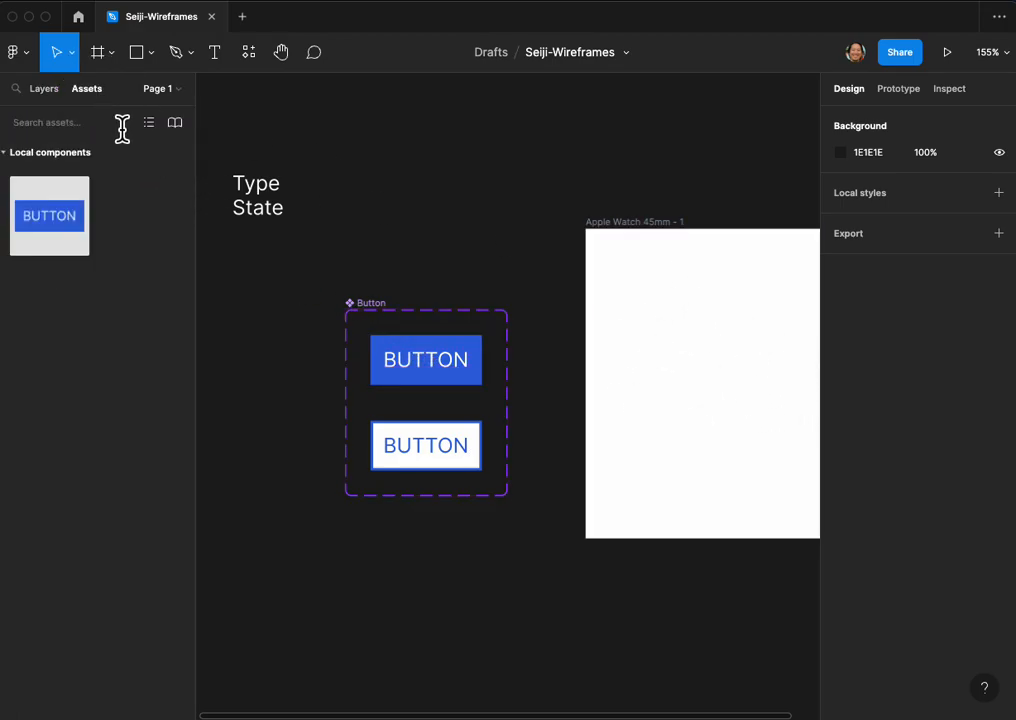
left_click(129, 130)
left_click_drag(50, 226, 722, 344)
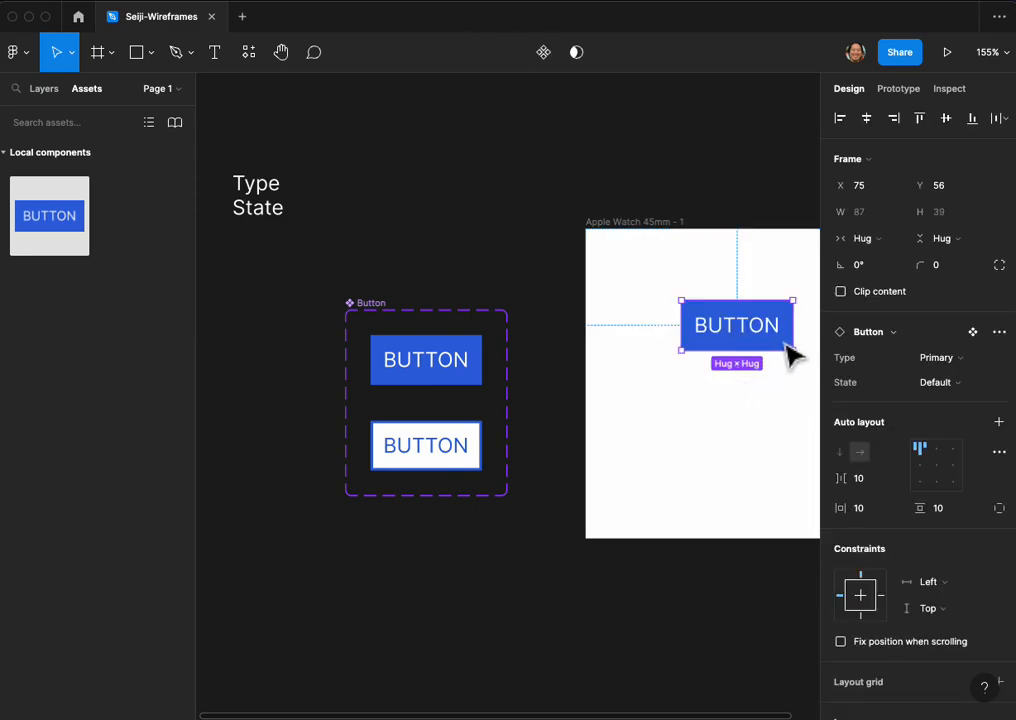
Step: Switch the State of the Button instance in the watch frame to Hover and back to Default
left_click(1001, 359)
left_click(971, 388)
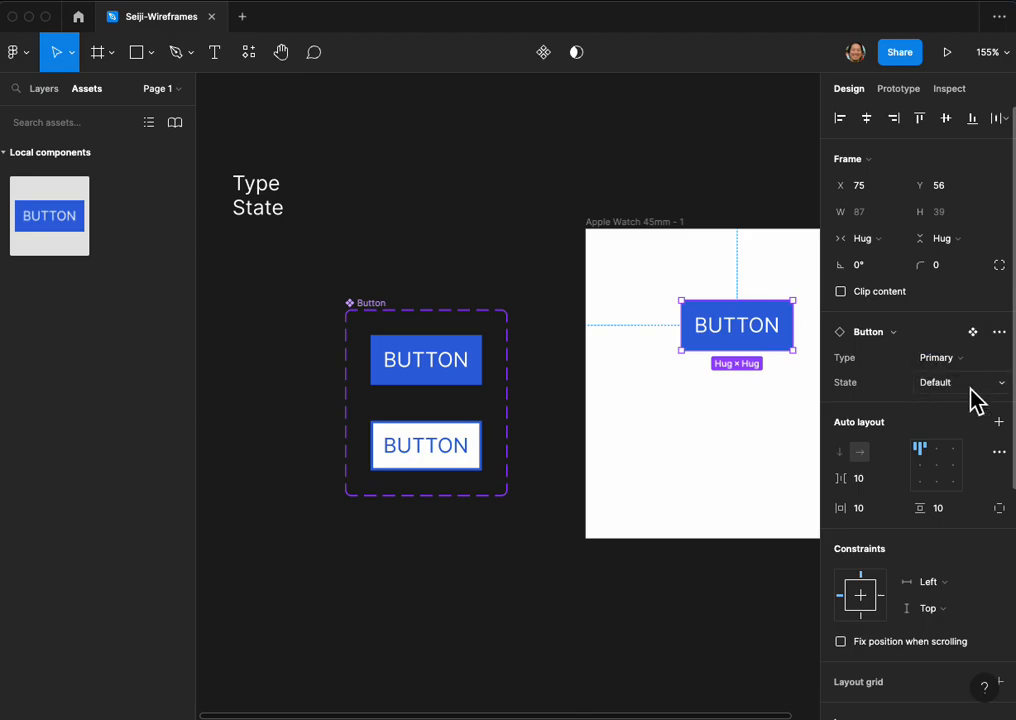
left_click(966, 390)
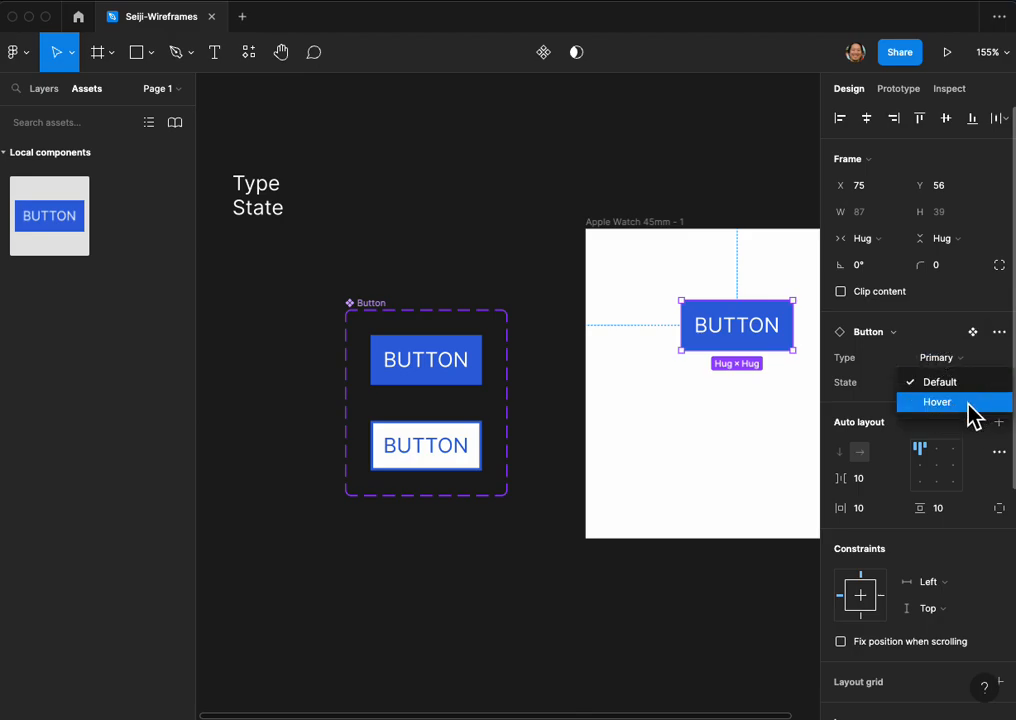
left_click(968, 402)
scroll(782, 365, "right", 1)
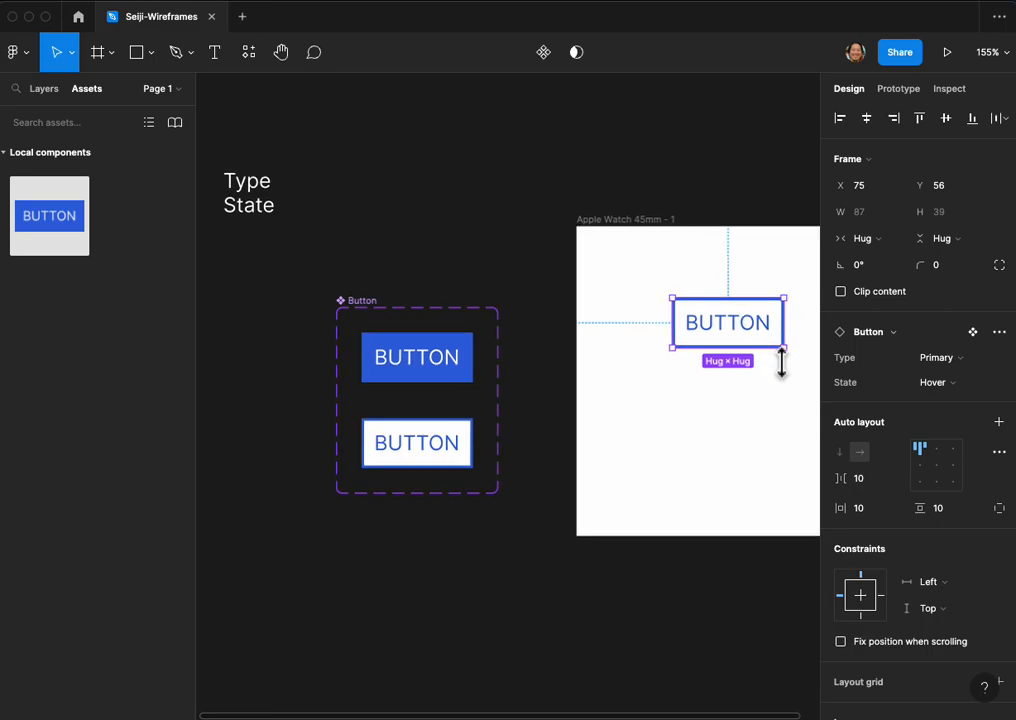
left_click(944, 385)
left_click(950, 362)
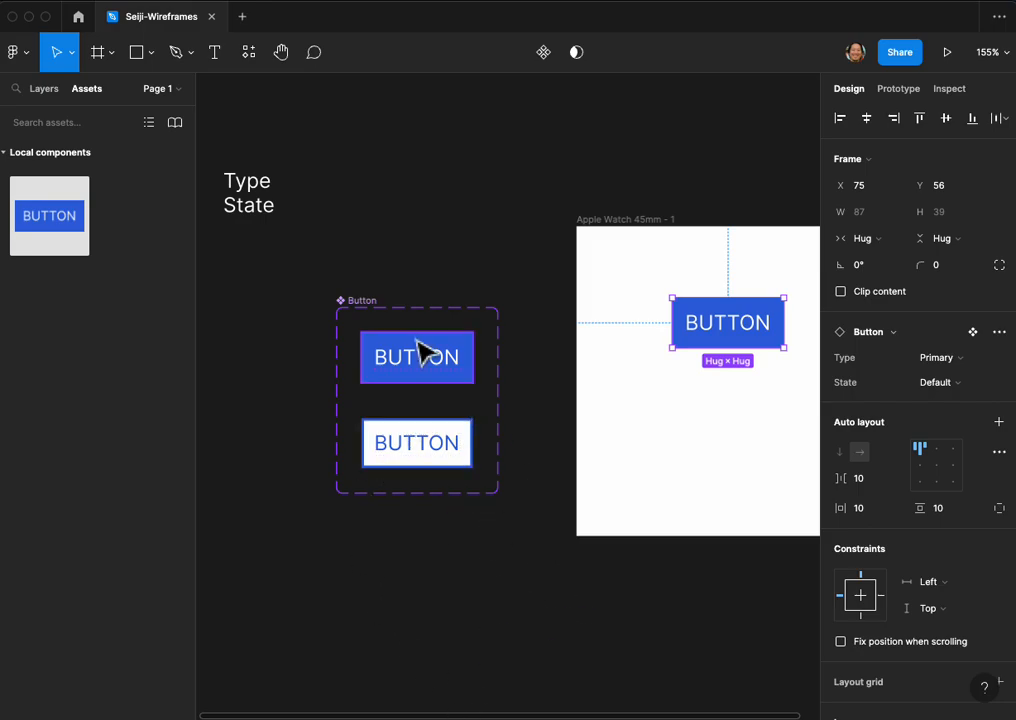
Step: Move the Button component set slightly away from the watch frame to about X -500, Y -197
left_click_drag(365, 300, 343, 287)
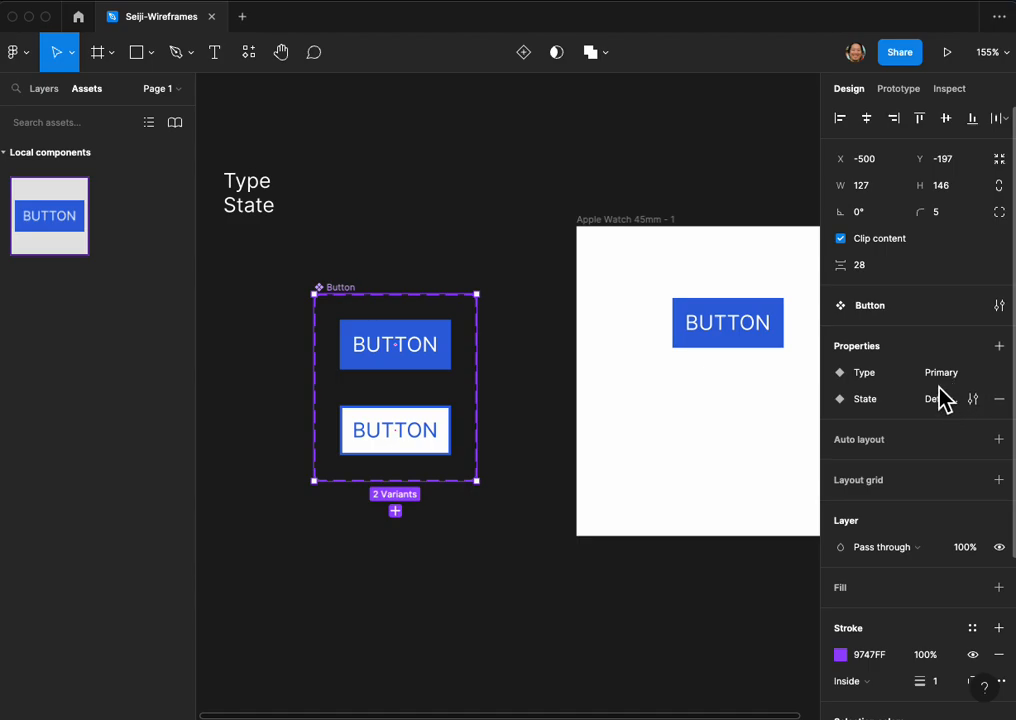
left_click(616, 364)
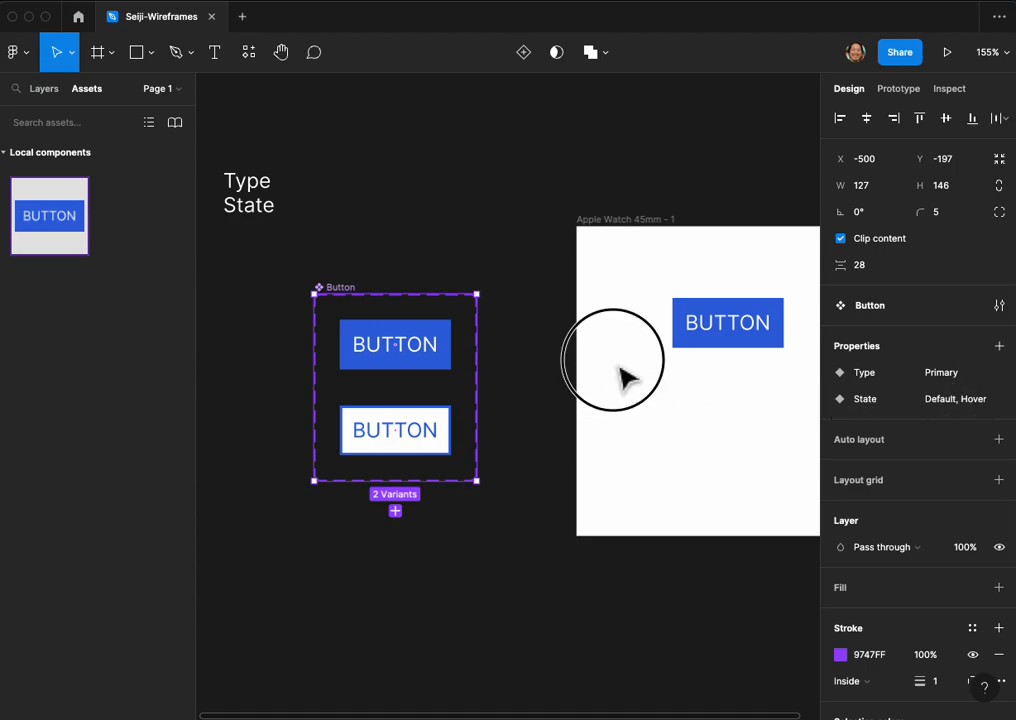
left_click(410, 358)
left_click(727, 340)
left_click(714, 424)
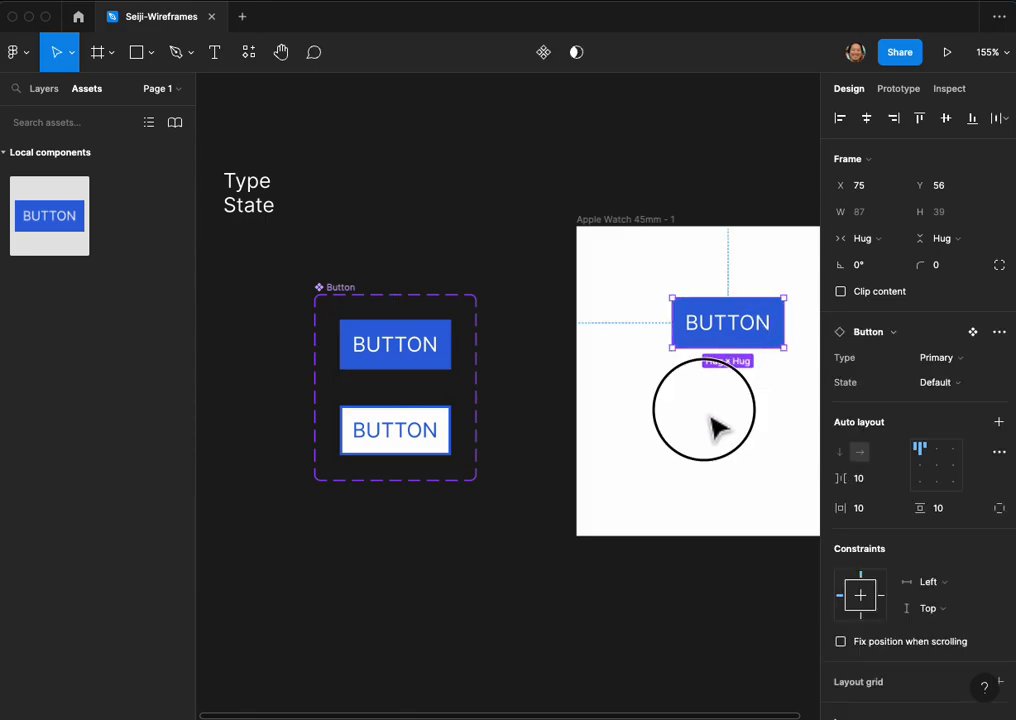
Step: Preview the Apple Watch frame as a prototype zoomed to fill the screen, and return to the design file
left_click(940, 55)
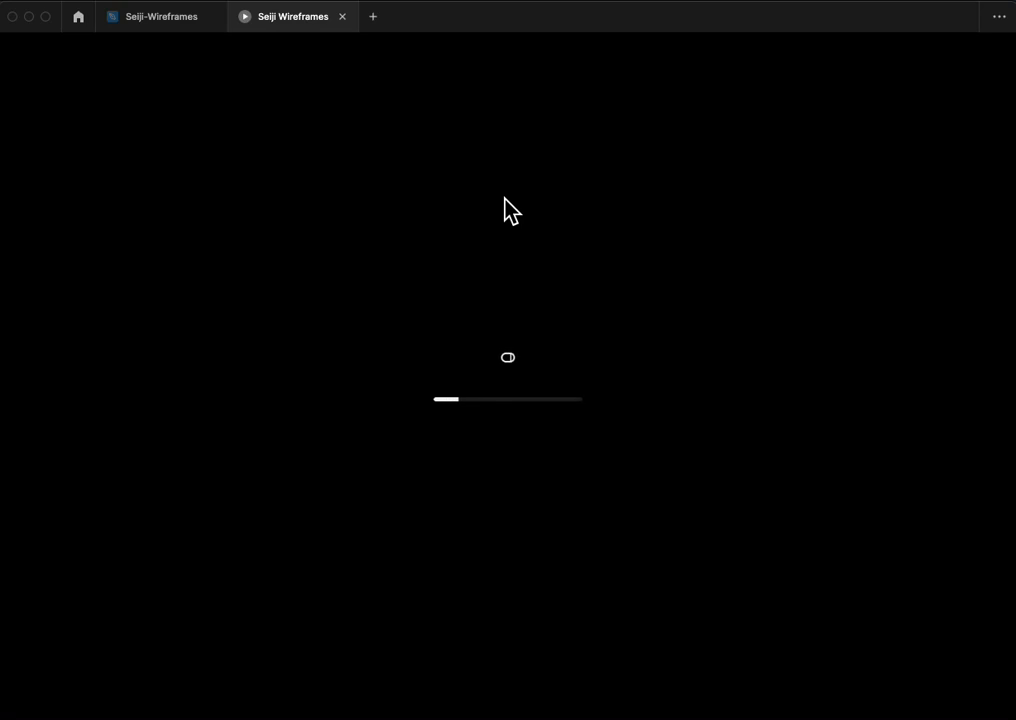
left_click(537, 349)
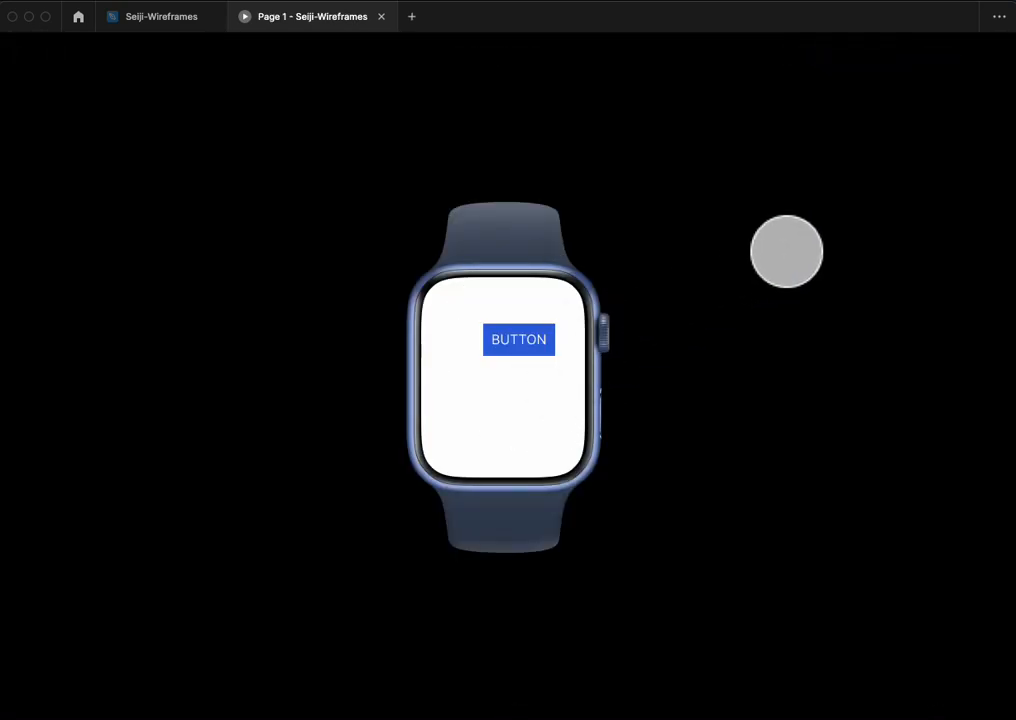
key("z")
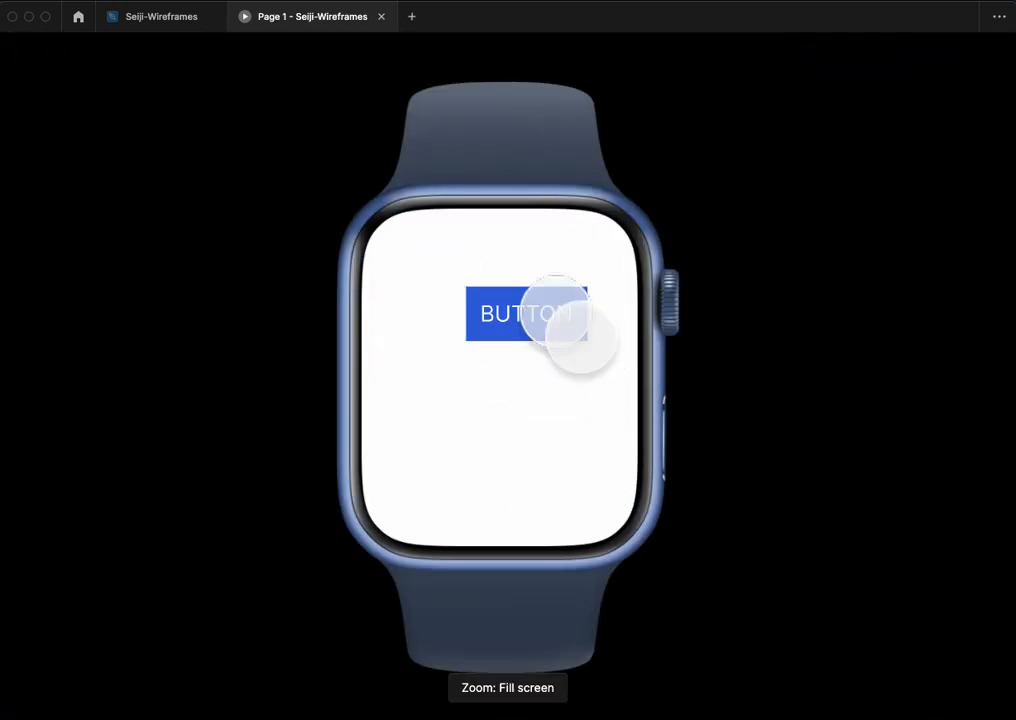
left_click(165, 18)
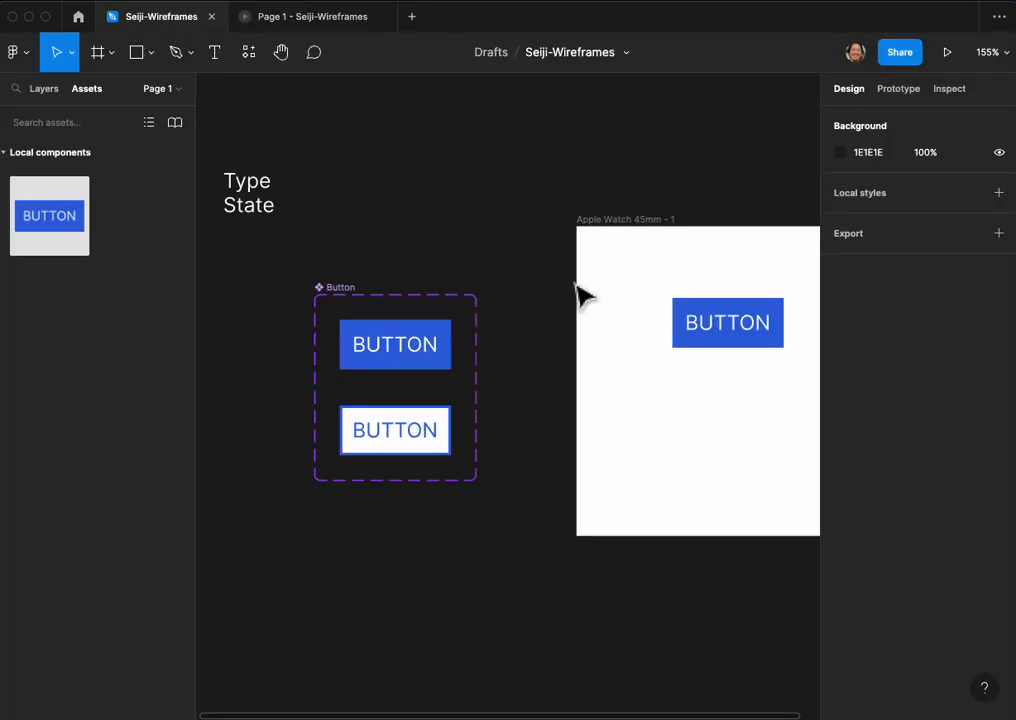
Step: Add a prototype connection from the default variant to the hover variant in the Button component set
left_click(916, 95)
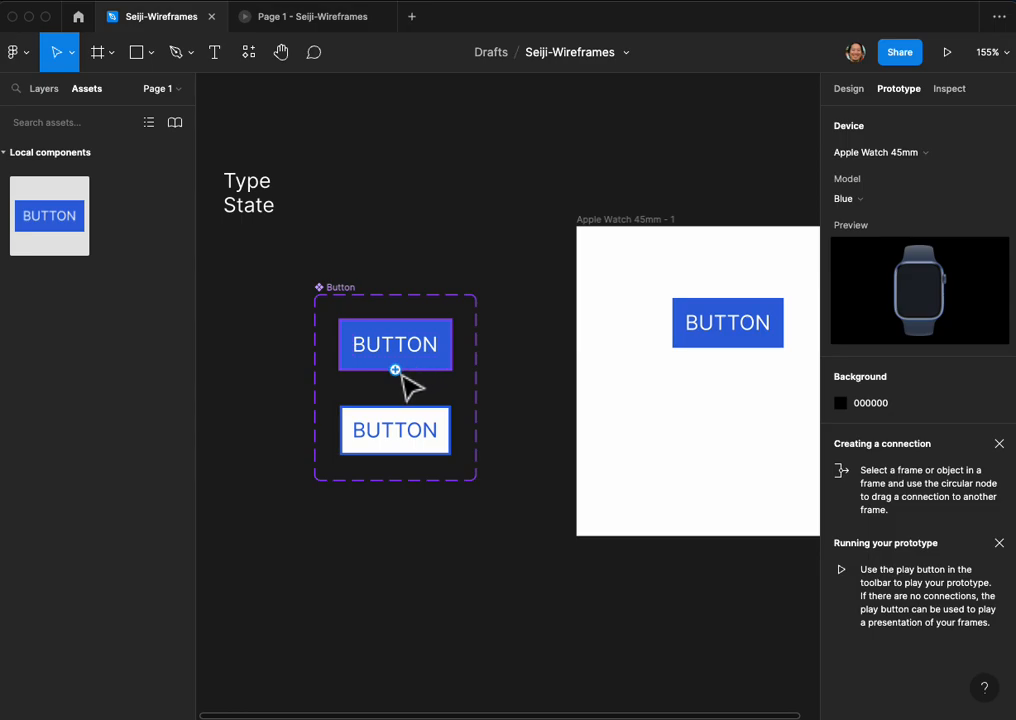
left_click(410, 385)
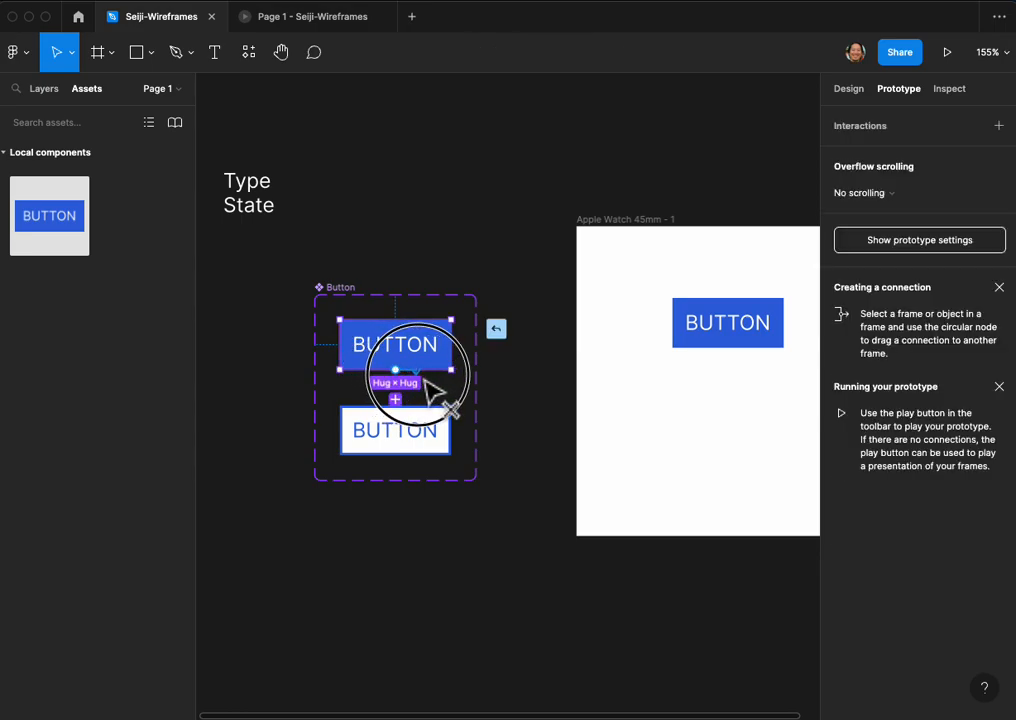
left_click_drag(444, 356, 454, 358)
left_click_drag(368, 378, 440, 441)
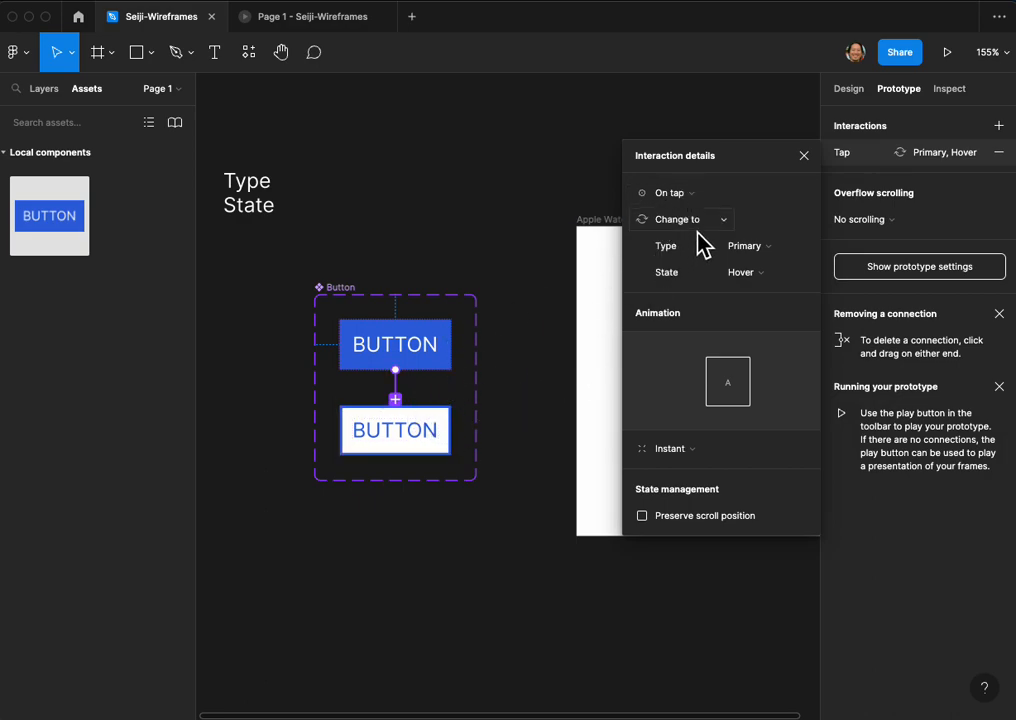
Step: Set the connection's trigger to While hovering with Type Primary, and test the hover effect in the prototype preview
left_click(694, 200)
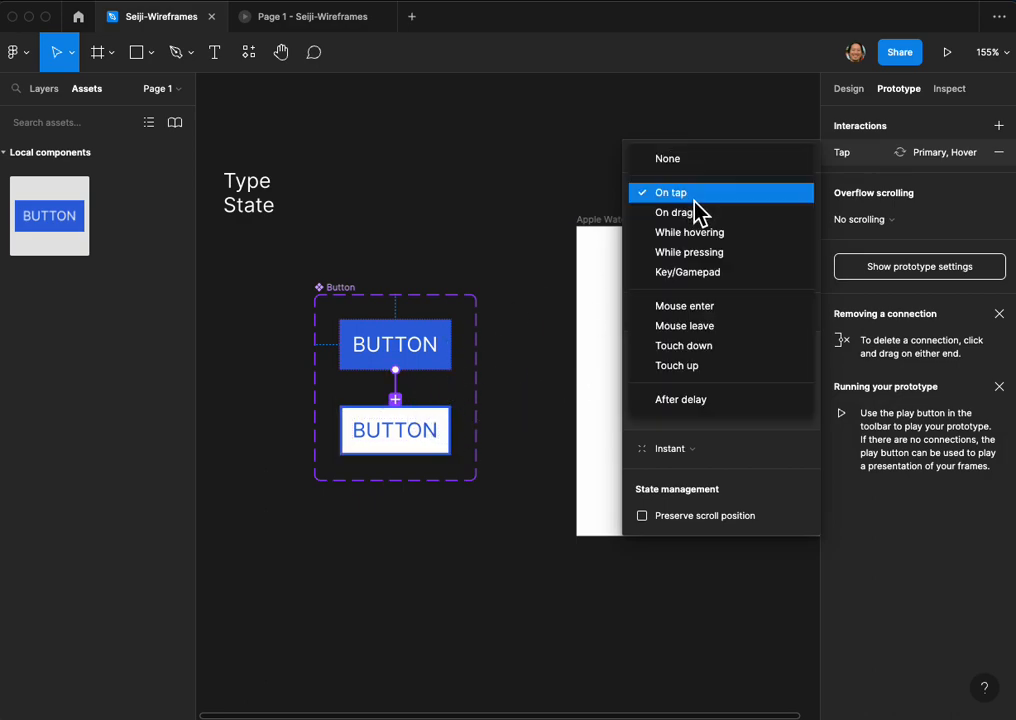
left_click(738, 232)
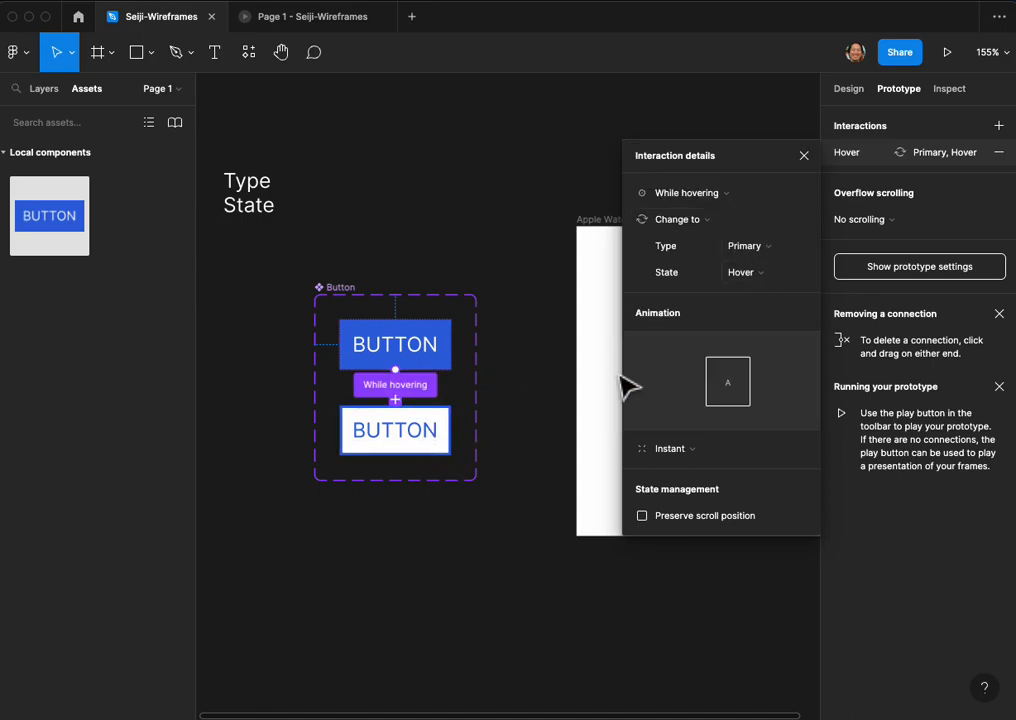
left_click(768, 252)
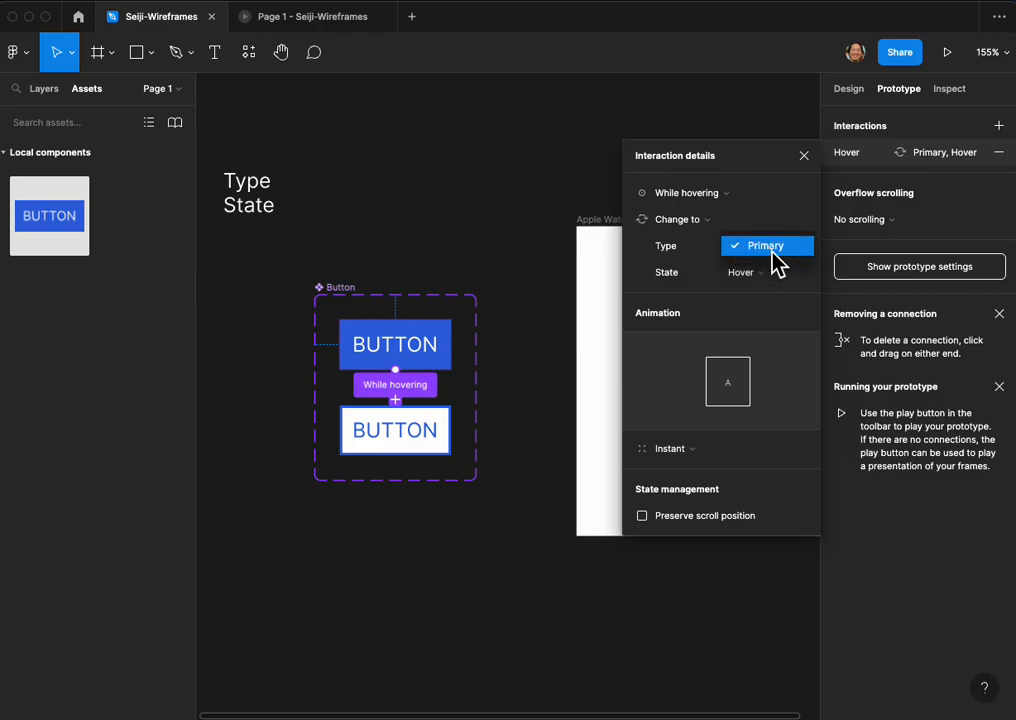
left_click(772, 250)
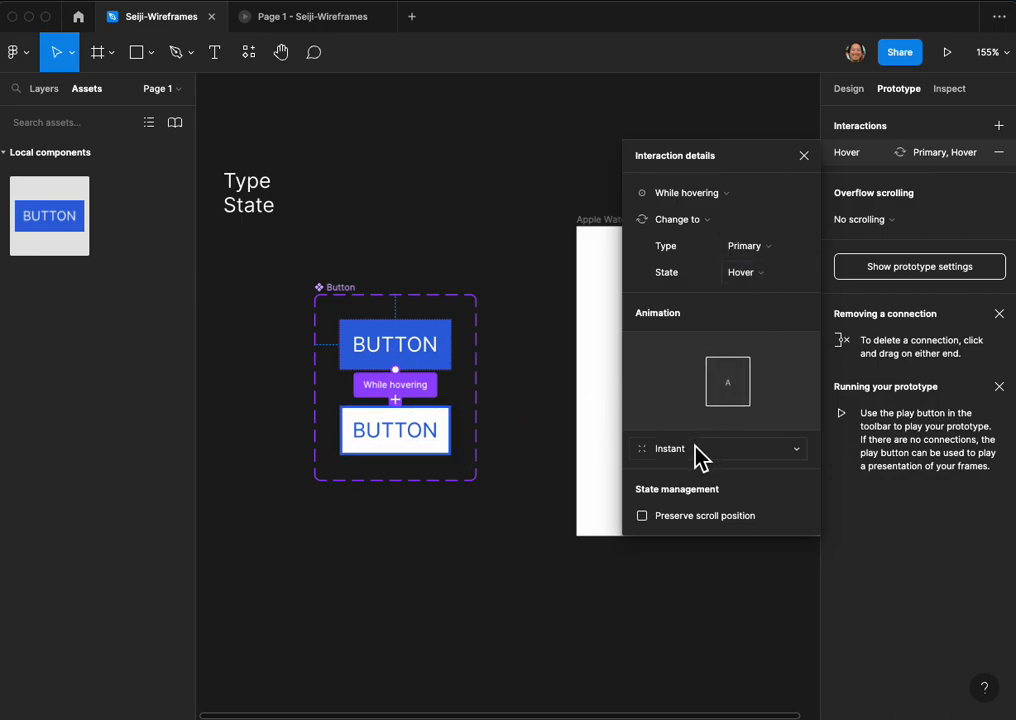
scroll(567, 168, "up", 1)
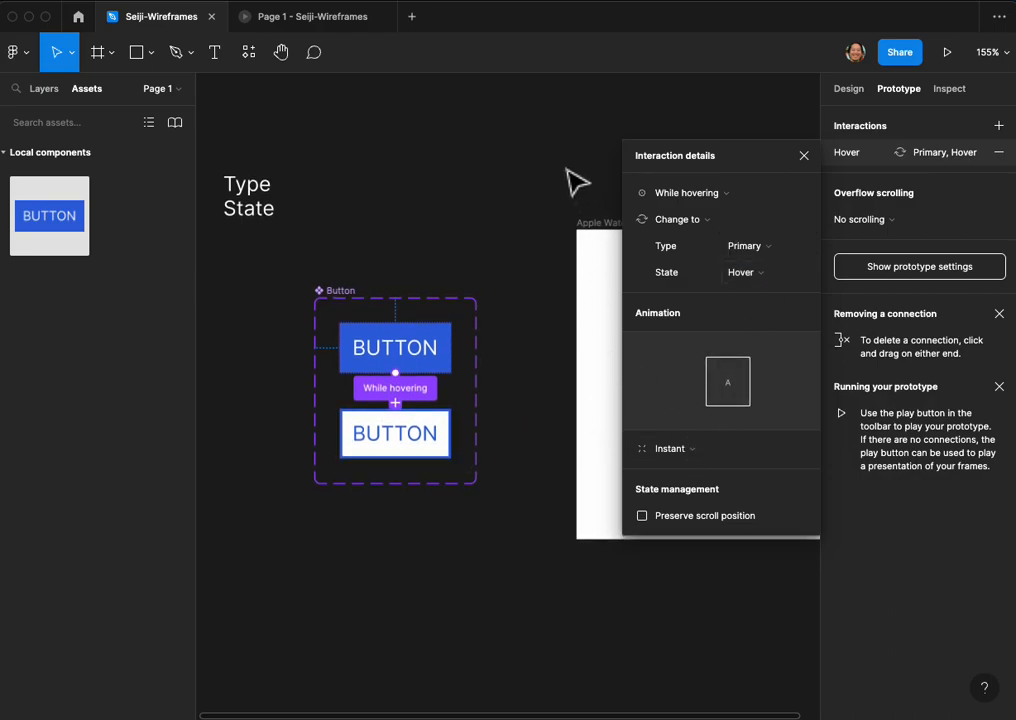
left_click(366, 28)
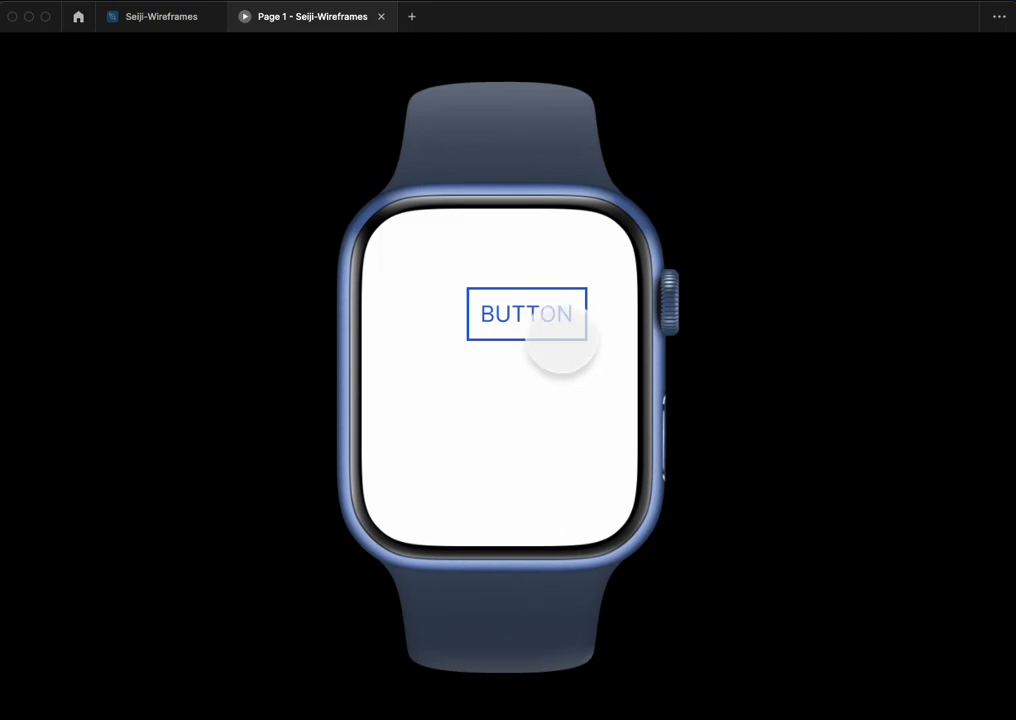
left_click(176, 20)
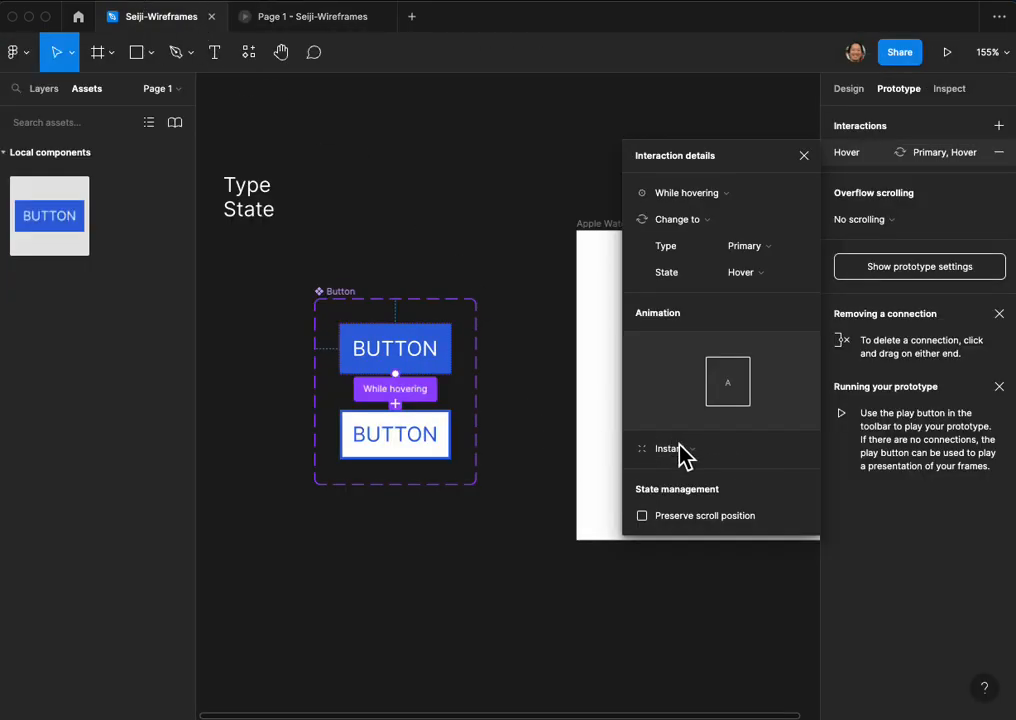
Step: Set the hover interaction's animation to Dissolve and check the transition in the prototype preview
left_click(689, 455)
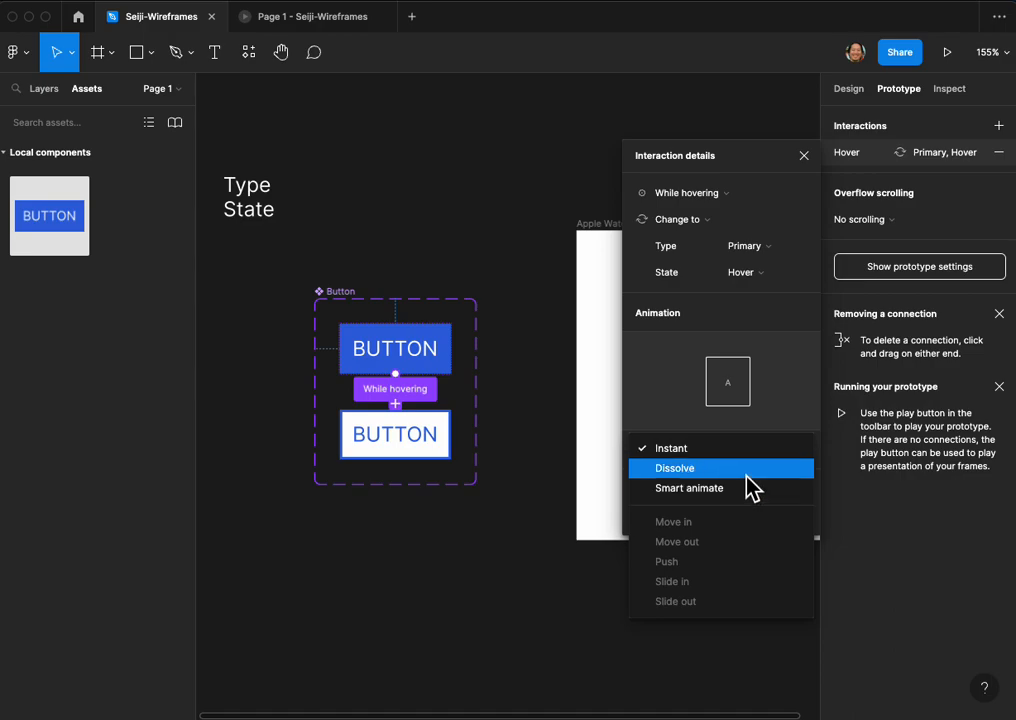
left_click(747, 474)
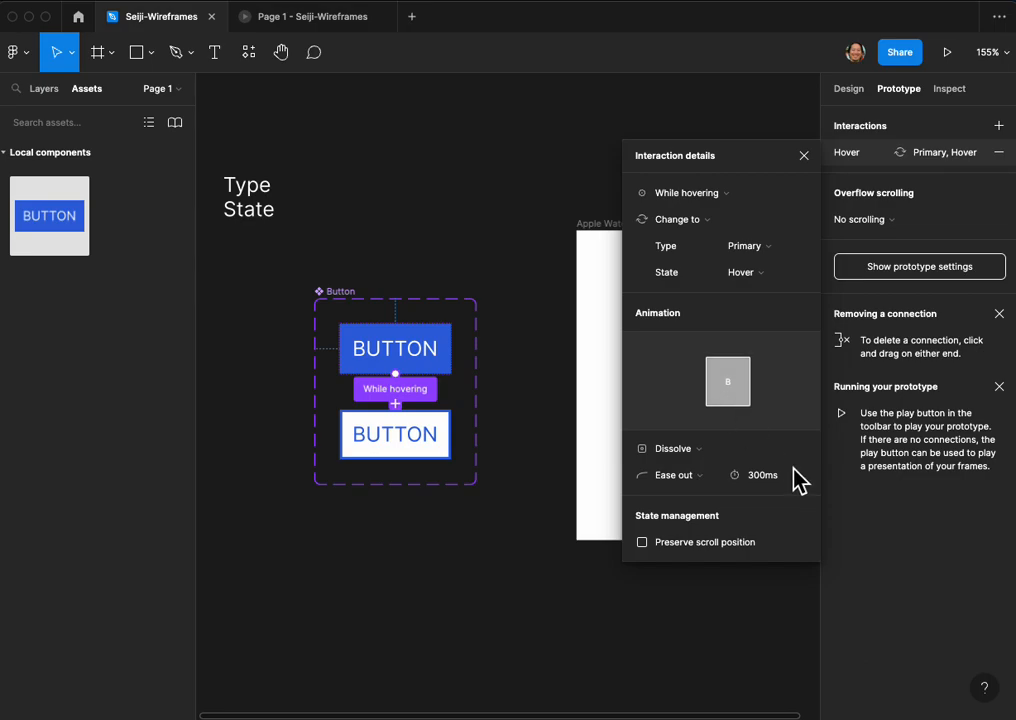
left_click(320, 18)
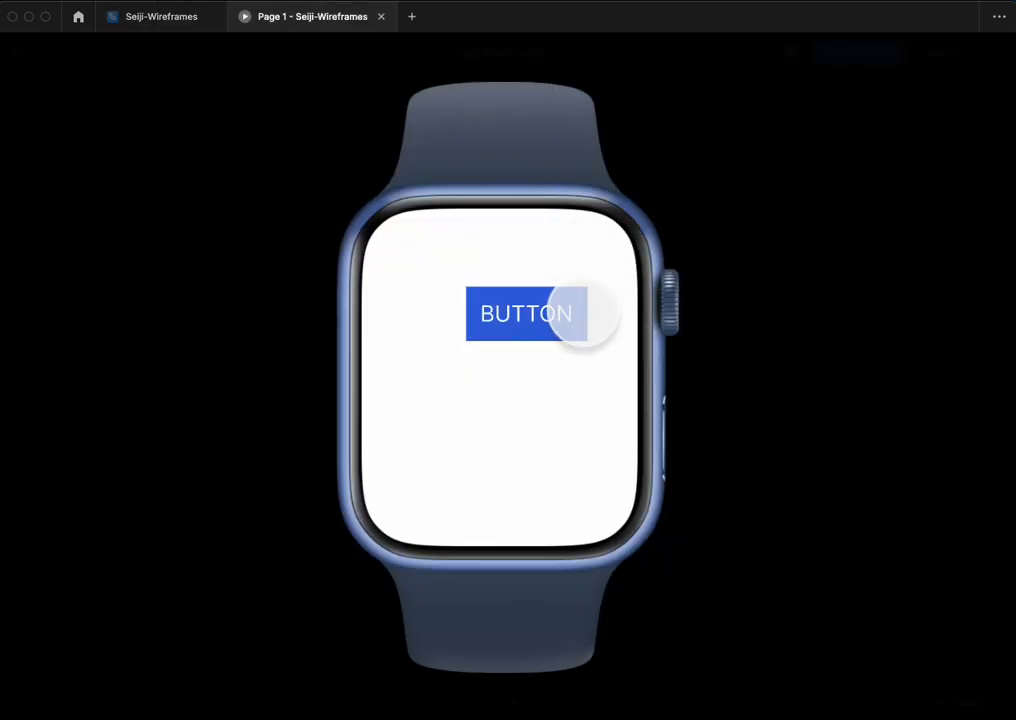
left_click(172, 22)
Step: Set the Dissolve duration to 150 ms, test it in the prototype preview, and deselect the interaction in the design file
left_click(760, 488)
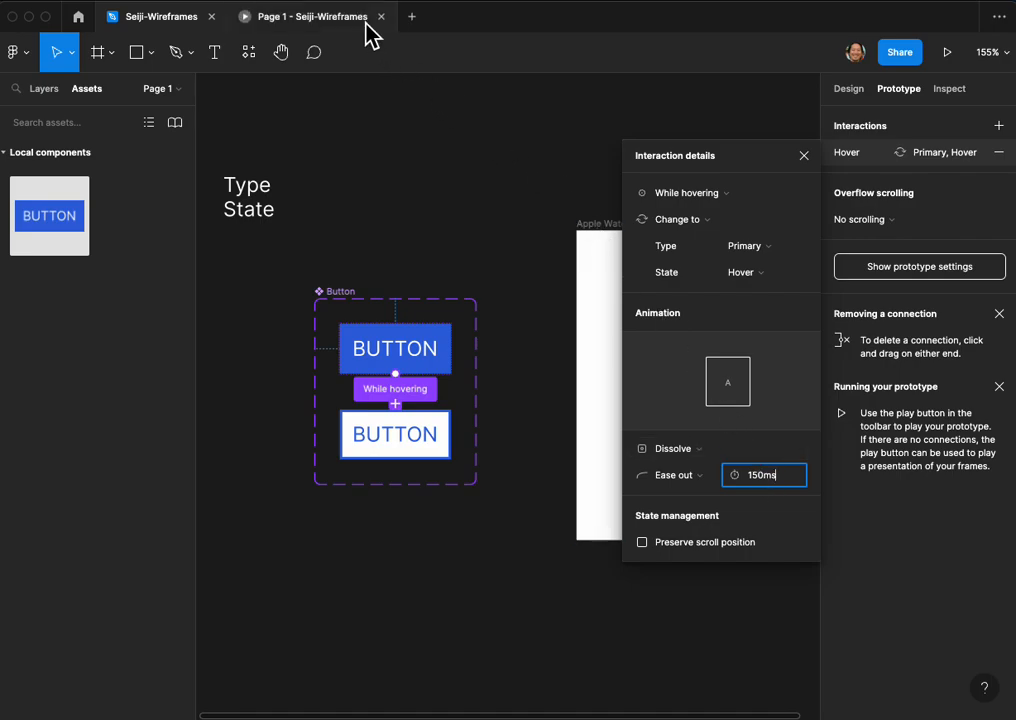
key("Return")
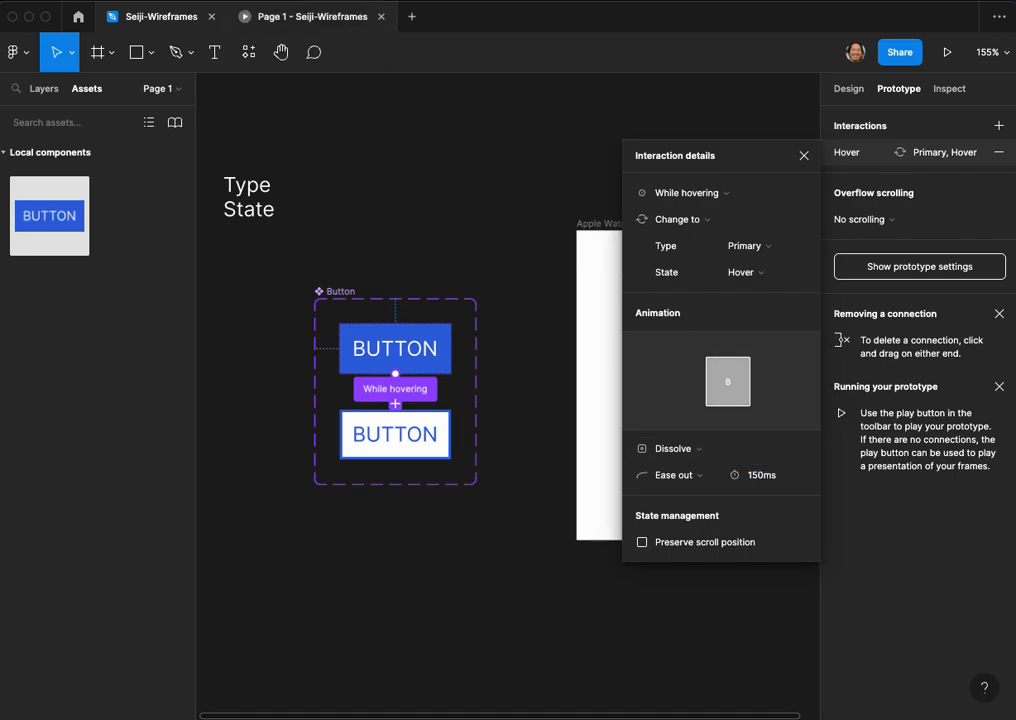
left_click(352, 20)
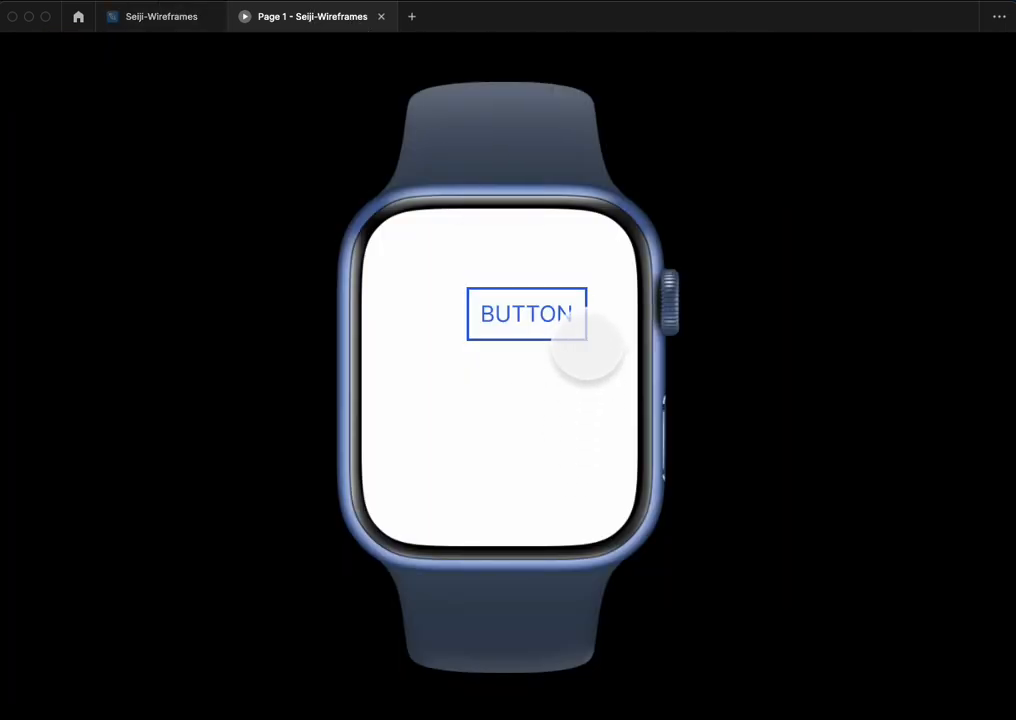
left_click(152, 22)
left_click(538, 462)
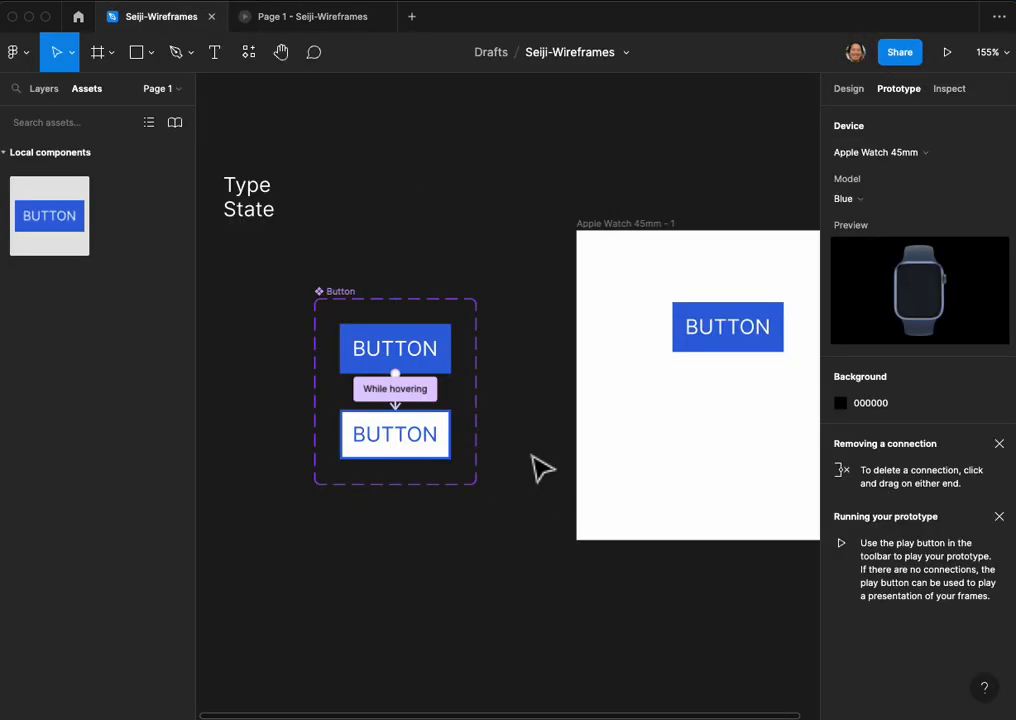